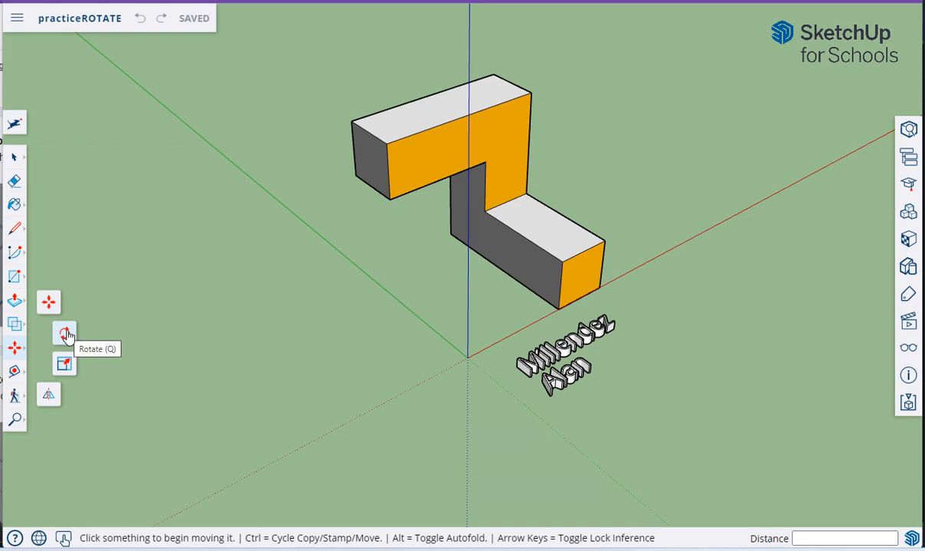
- Try to rotate the Z-shaped block group in the green-axis plane about the upper front corner of its orange face
{"action": "left_click", "coordinate": [14, 157]}
{"action": "left_click", "coordinate": [436, 162]}
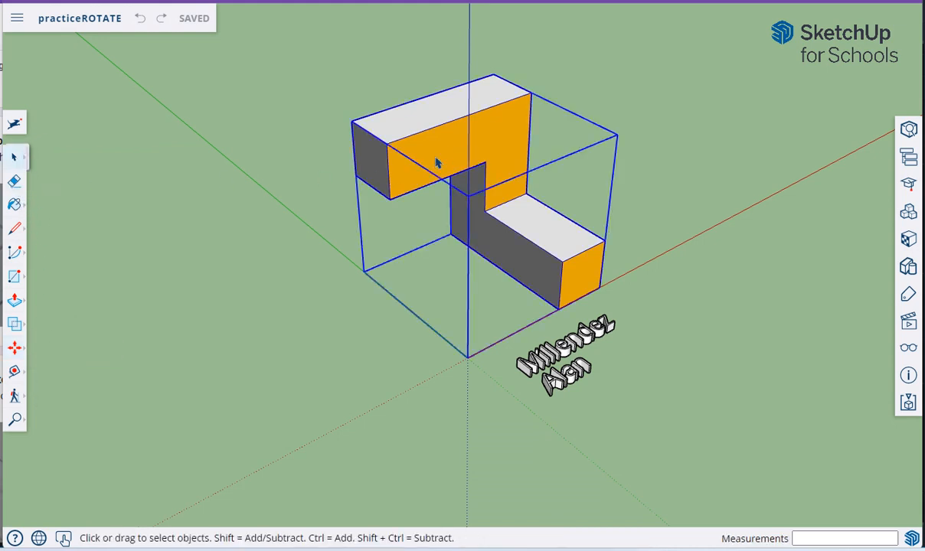
{"action": "left_click", "coordinate": [22, 349]}
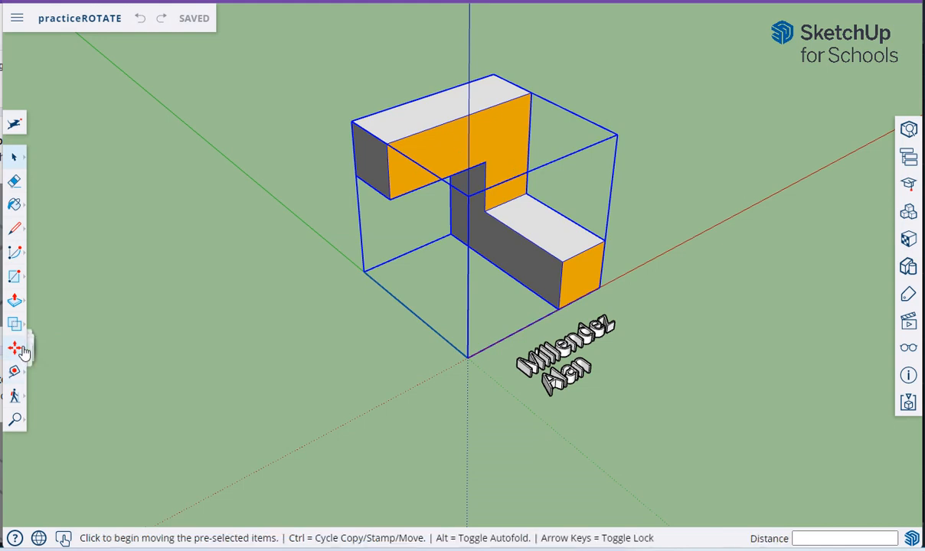
{"action": "left_click", "coordinate": [62, 326]}
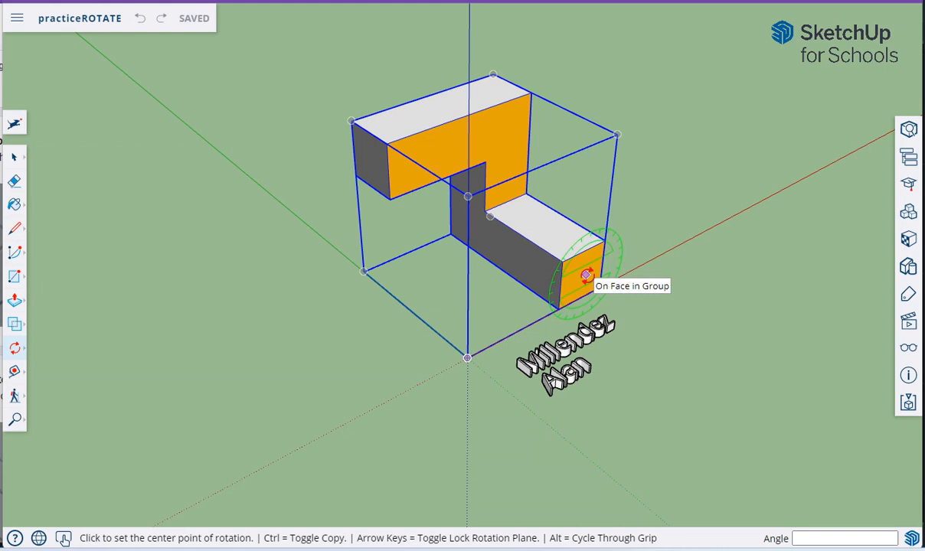
{"action": "left_click", "coordinate": [387, 144]}
{"action": "left_click", "coordinate": [497, 115]}
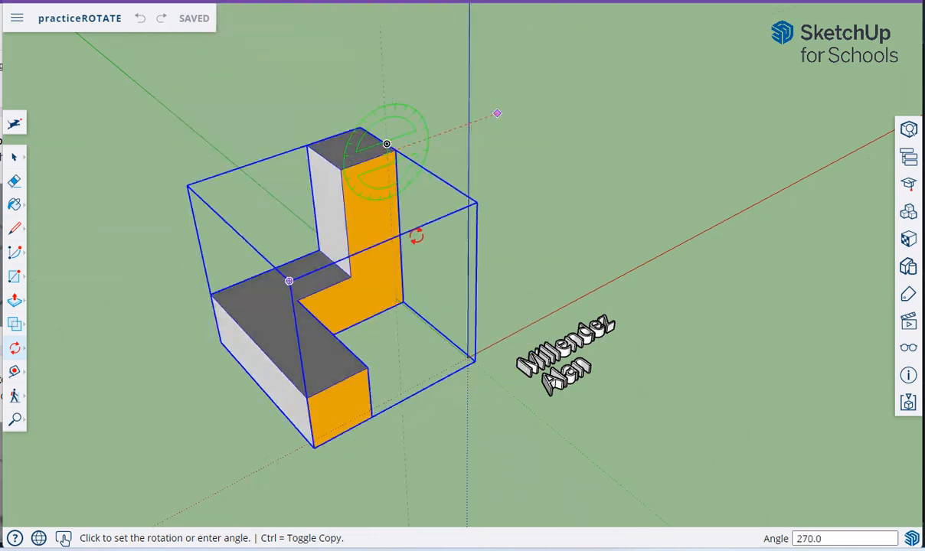
{"action": "left_click", "coordinate": [467, 234]}
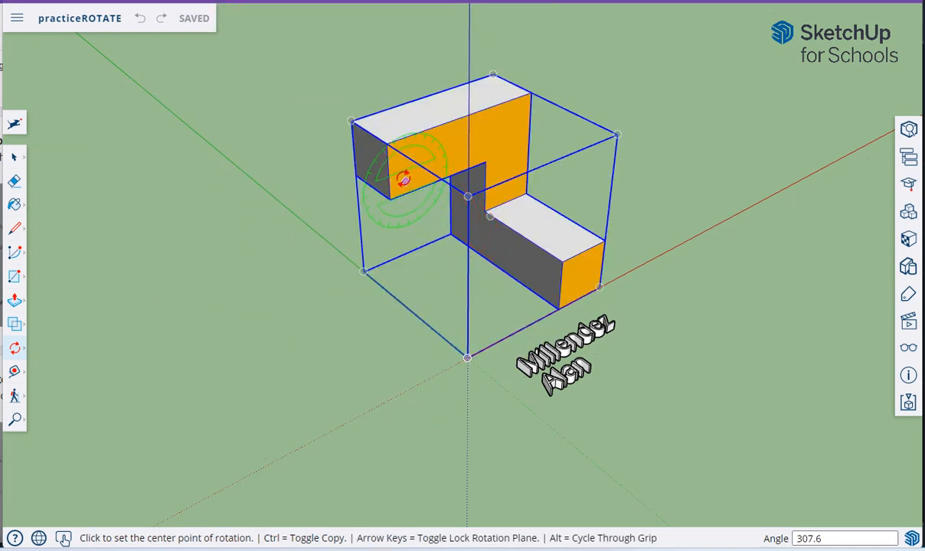
- Try to rotate the block group in the blue-axis plane about the top outer corner of its dark end face
{"action": "left_click", "coordinate": [351, 121]}
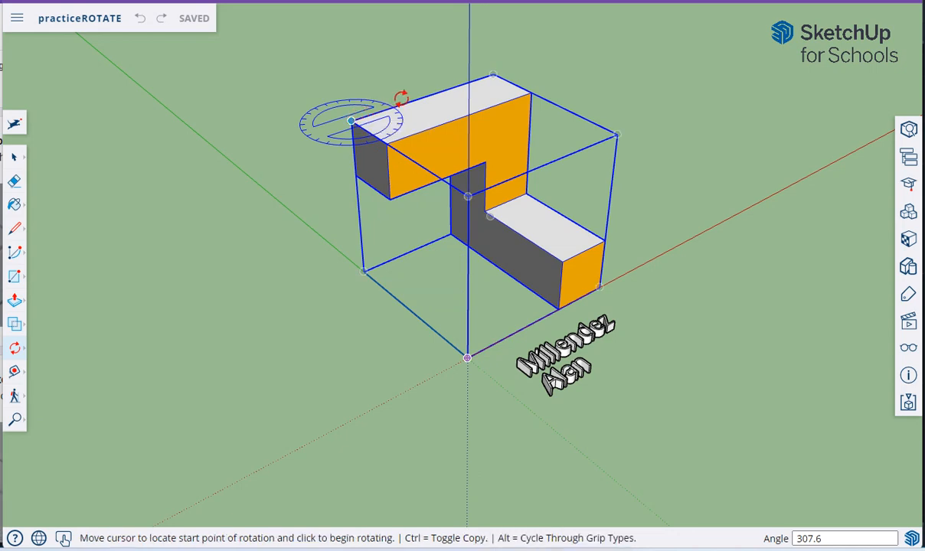
{"action": "left_click", "coordinate": [491, 71]}
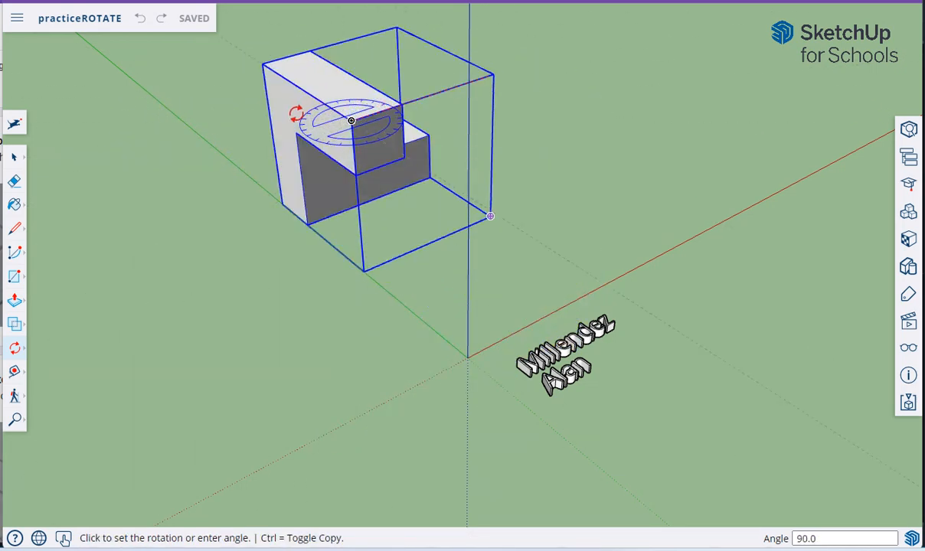
{"action": "left_click", "coordinate": [290, 114]}
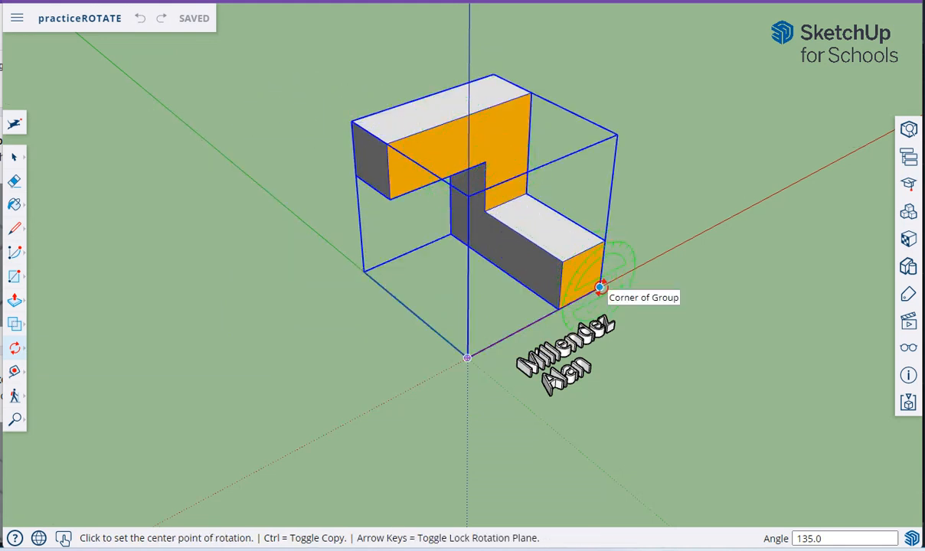
- Try to rotate the block group in the green-axis plane about its lower corner on the red axis
{"action": "left_click", "coordinate": [601, 287]}
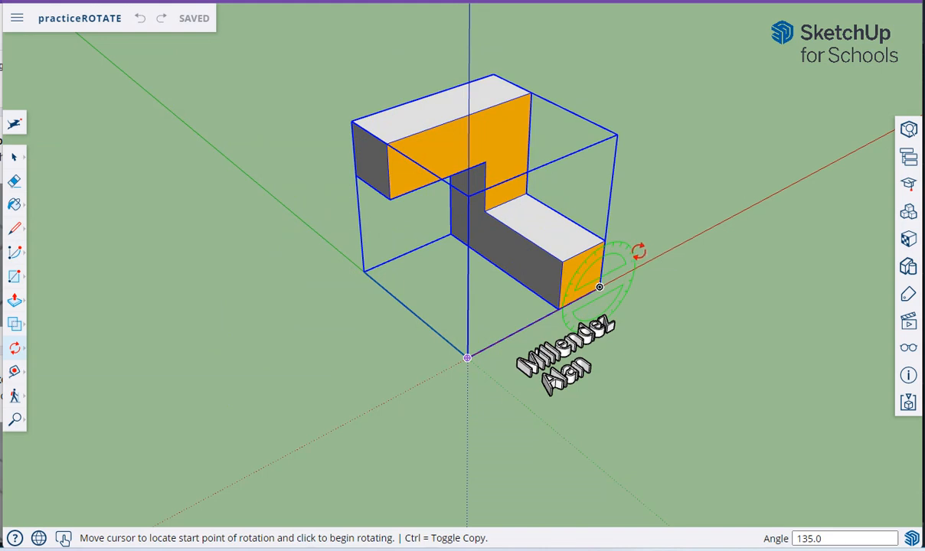
{"action": "left_click", "coordinate": [551, 303]}
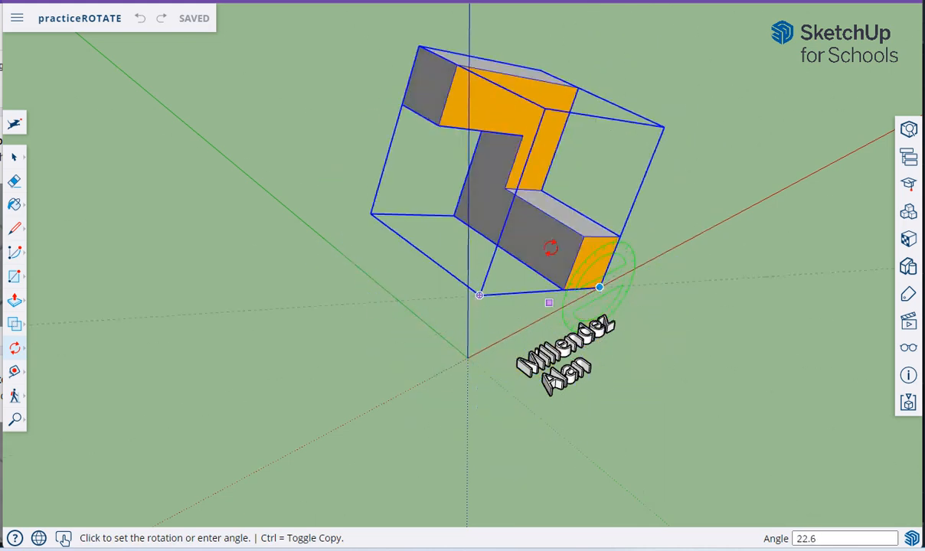
{"action": "key", "text": "Escape"}
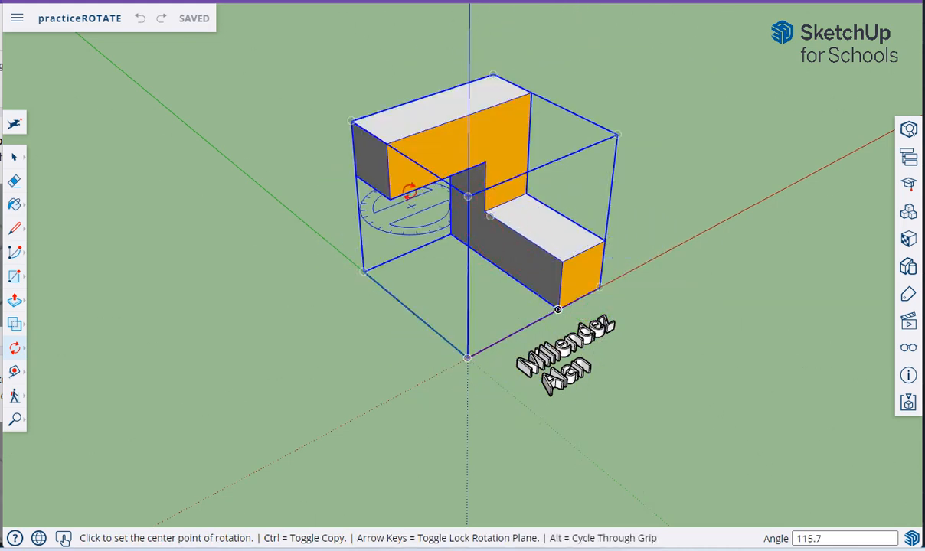
- Try to rotate the block group 15 degrees in the red-axis plane about the top outer corner of its dark end face
{"action": "left_click", "coordinate": [351, 121]}
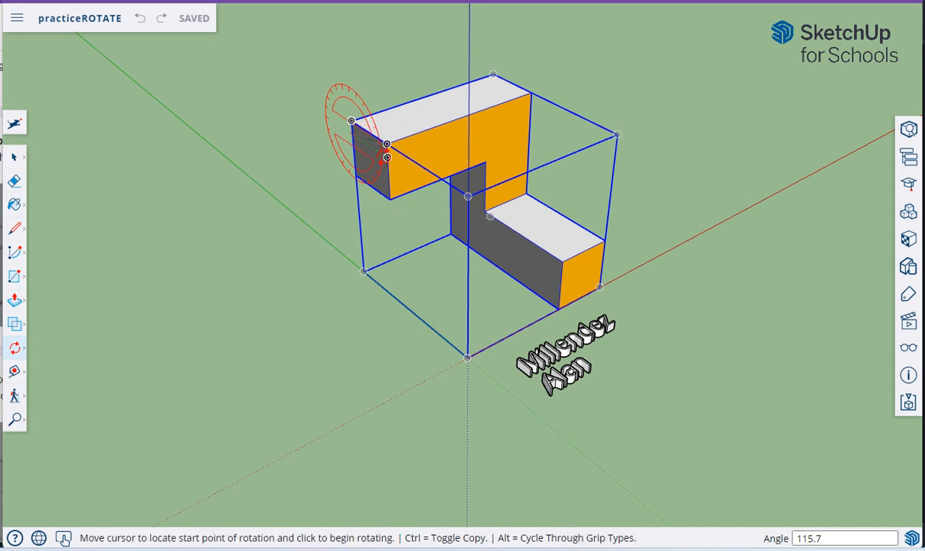
{"action": "left_click", "coordinate": [387, 156]}
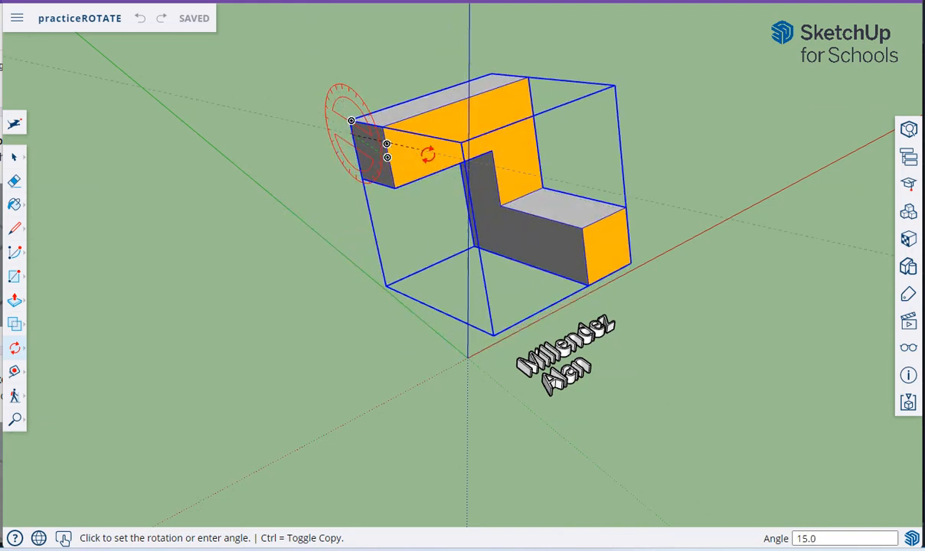
{"action": "left_click", "coordinate": [425, 152]}
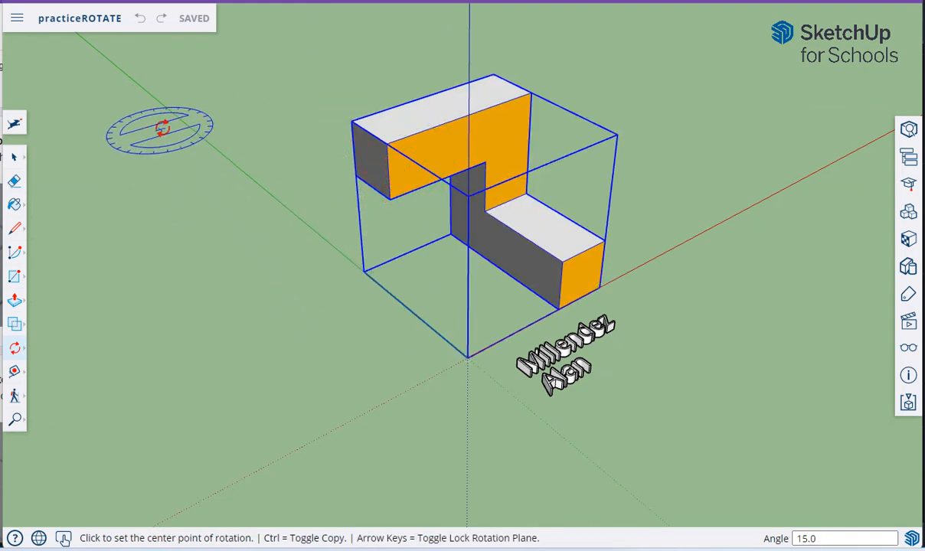
- Leave the Rotate tool and deselect the block group
{"action": "left_click", "coordinate": [17, 350]}
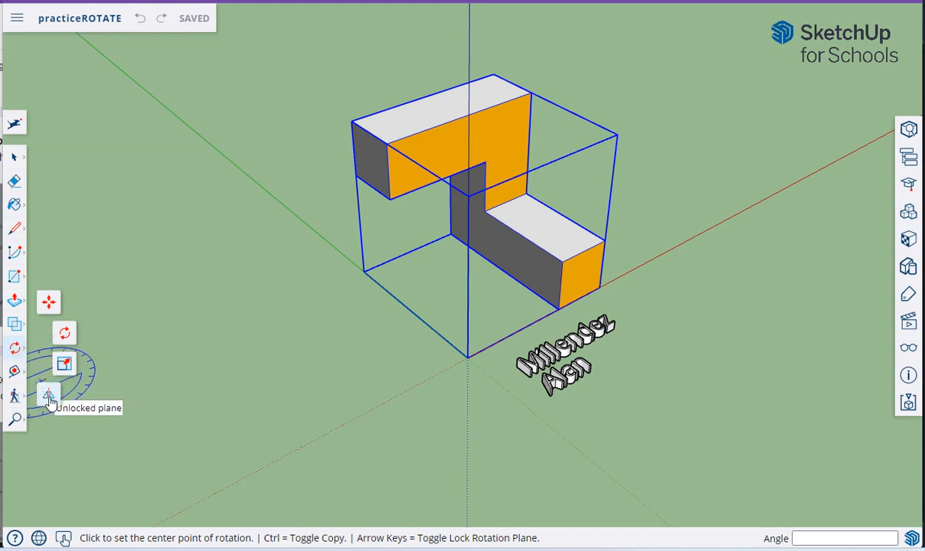
{"action": "left_click", "coordinate": [14, 157]}
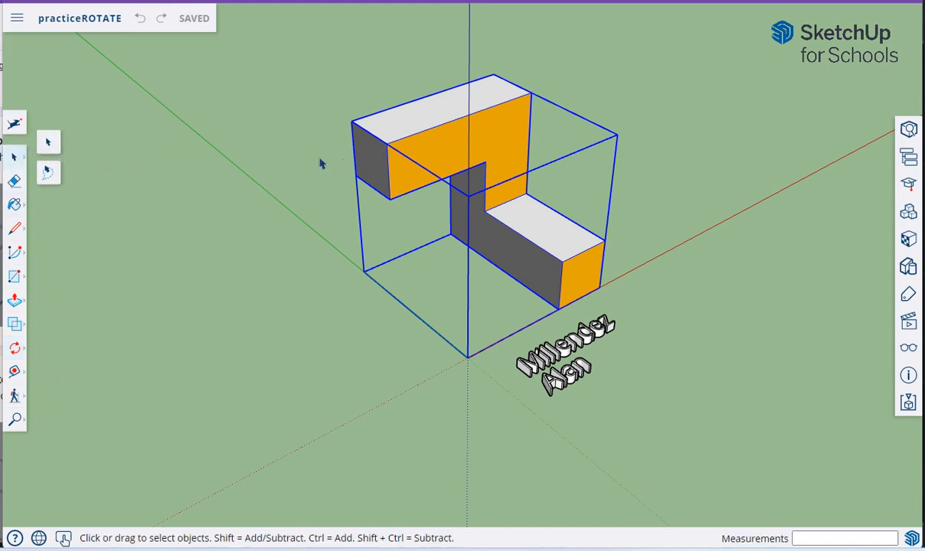
{"action": "left_click", "coordinate": [281, 158]}
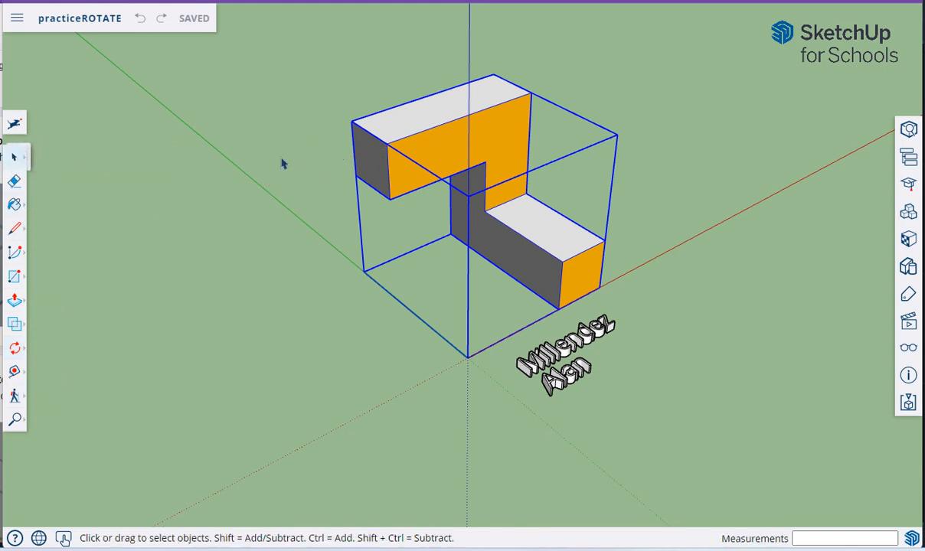
{"action": "left_click", "coordinate": [367, 164]}
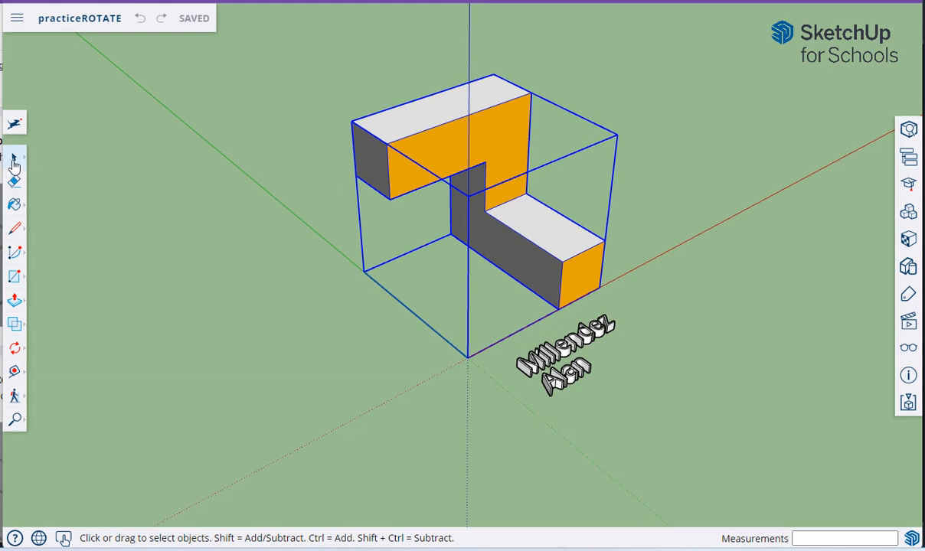
{"action": "left_click", "coordinate": [213, 254]}
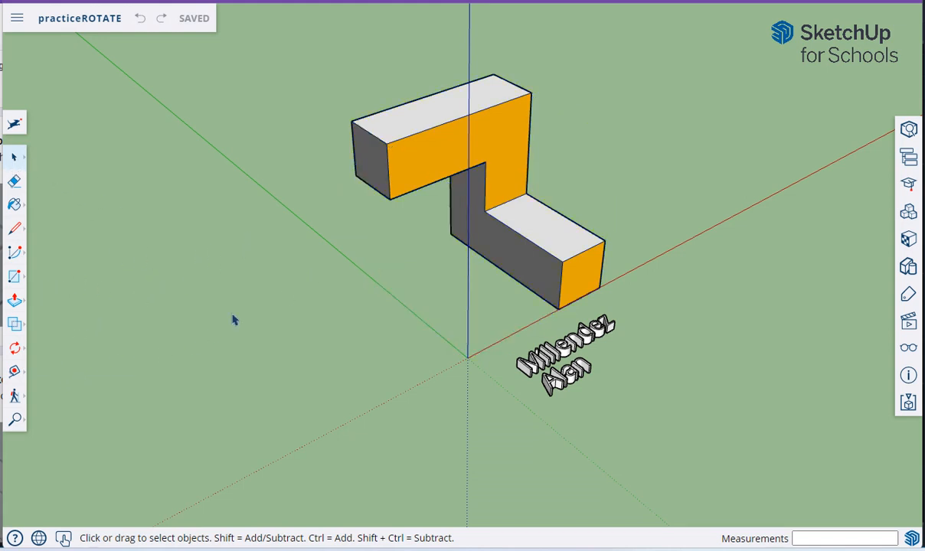
- Flip the block group across the green plane with the Flip tool
{"action": "left_click", "coordinate": [14, 349]}
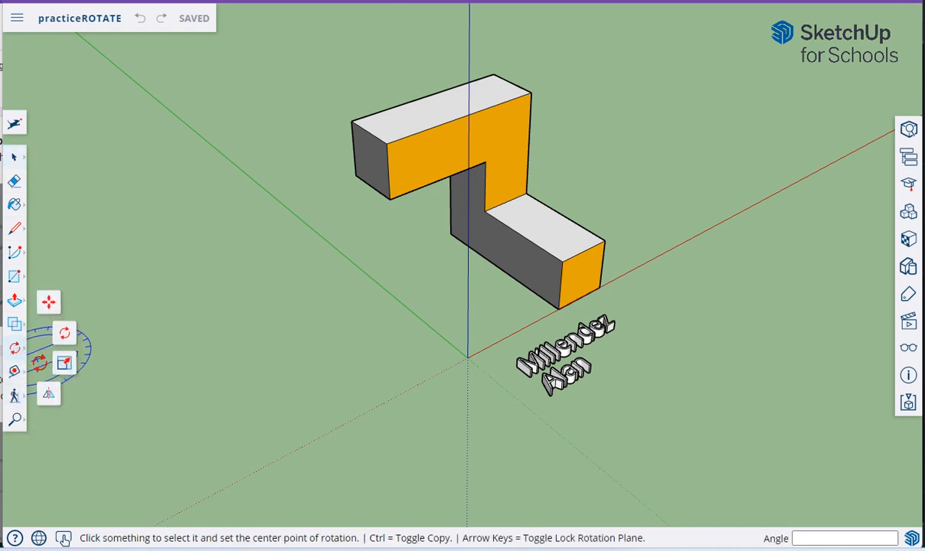
{"action": "left_click", "coordinate": [49, 395]}
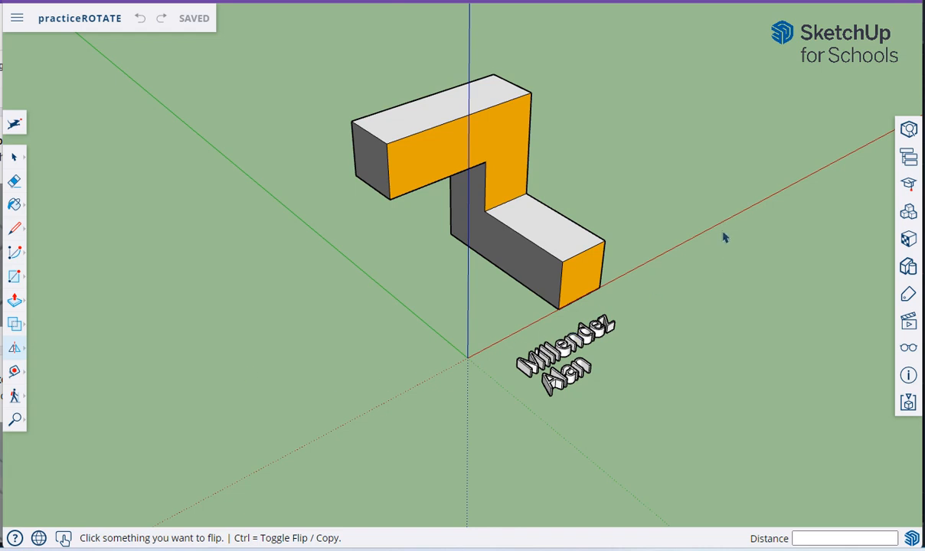
{"action": "left_click", "coordinate": [14, 157]}
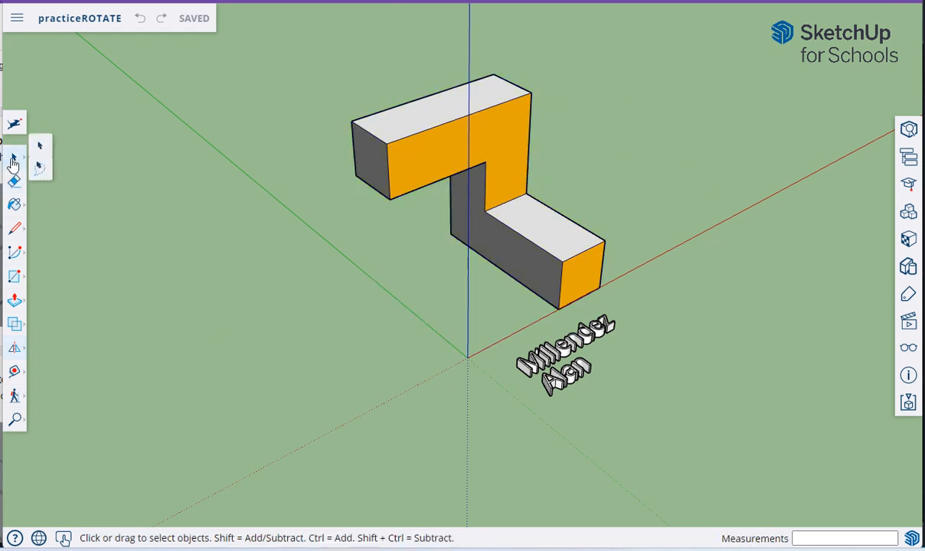
{"action": "left_click", "coordinate": [374, 157]}
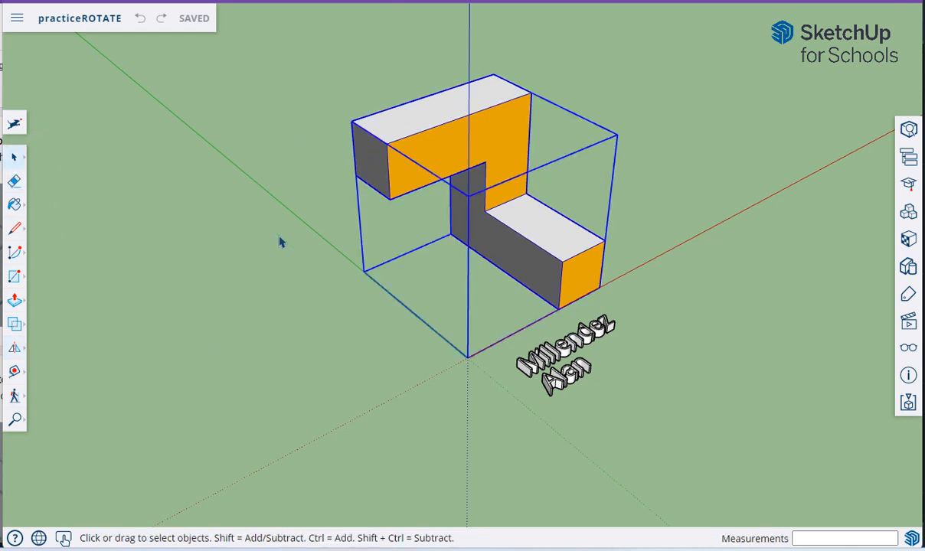
{"action": "left_click", "coordinate": [13, 350]}
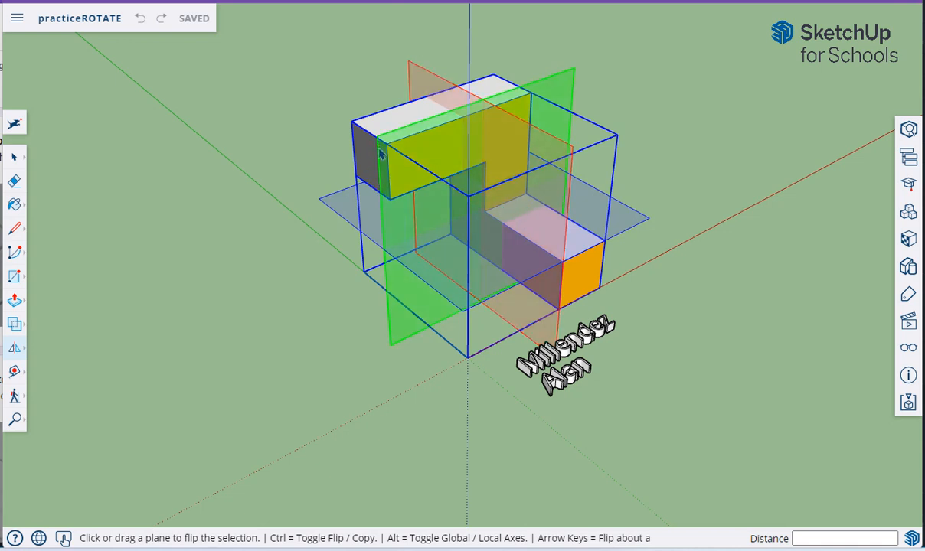
{"action": "left_click", "coordinate": [405, 223]}
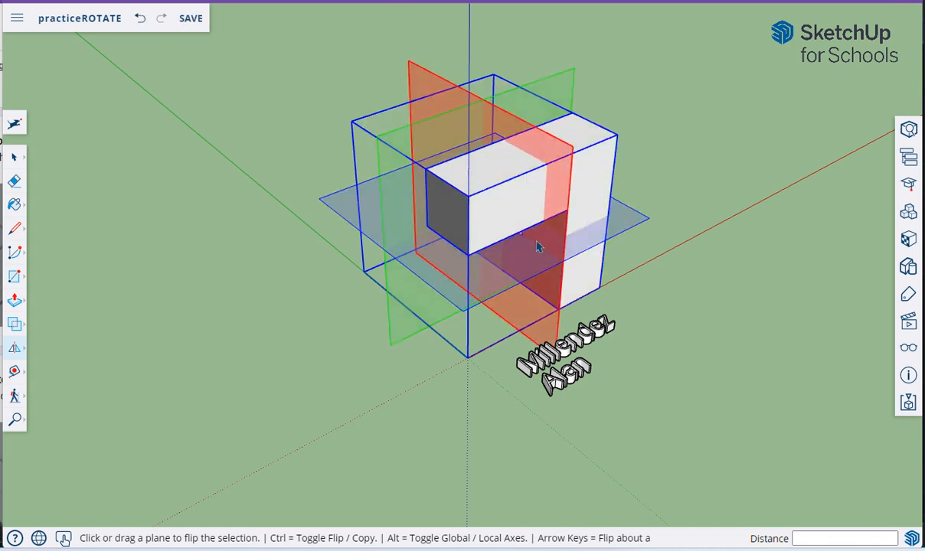
- Flip the block group across the red plane, then repeatedly across the blue plane
{"action": "left_click", "coordinate": [414, 93]}
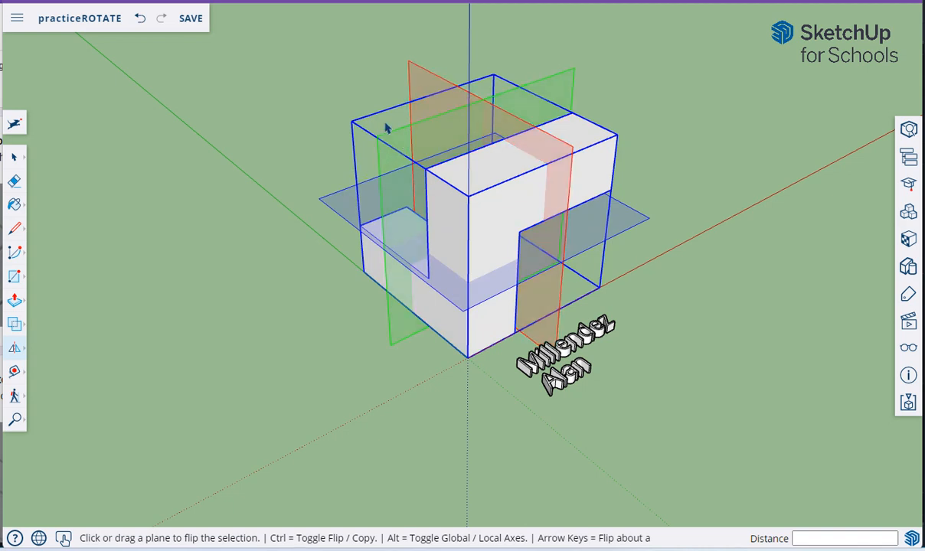
{"action": "left_click", "coordinate": [337, 209]}
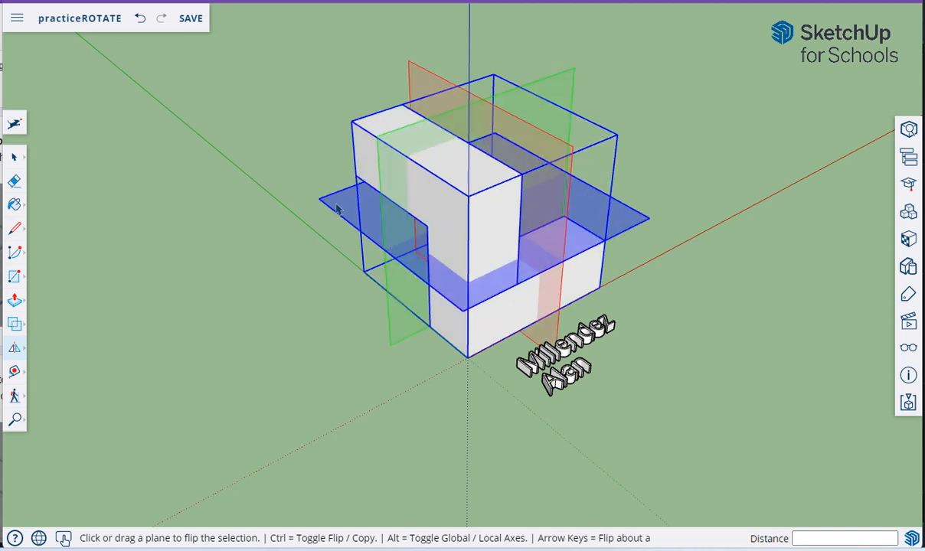
{"action": "left_click", "coordinate": [337, 208]}
{"action": "left_click", "coordinate": [337, 208]}
- Undo all the flips of the block group
{"action": "left_click", "coordinate": [138, 20]}
{"action": "left_click", "coordinate": [138, 21]}
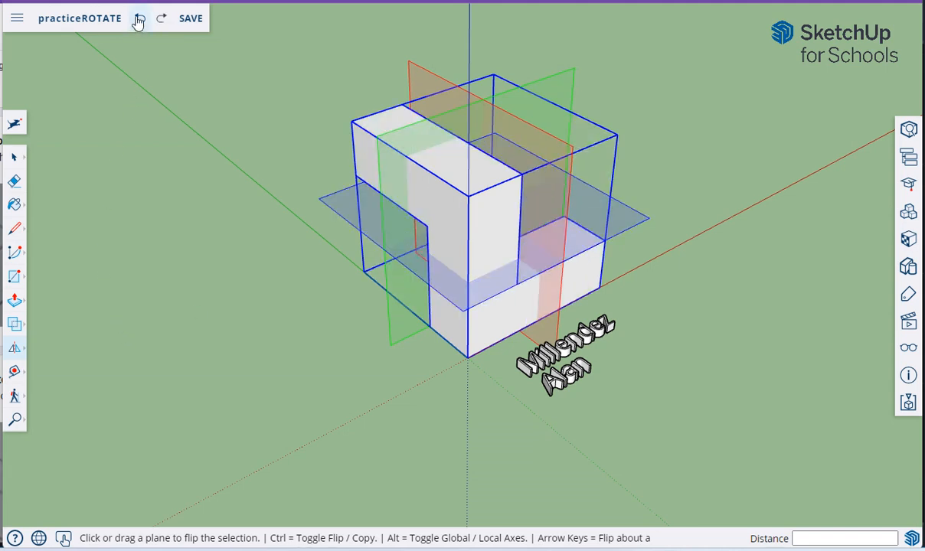
{"action": "left_click", "coordinate": [138, 20]}
{"action": "left_click", "coordinate": [138, 21]}
{"action": "left_click", "coordinate": [138, 21]}
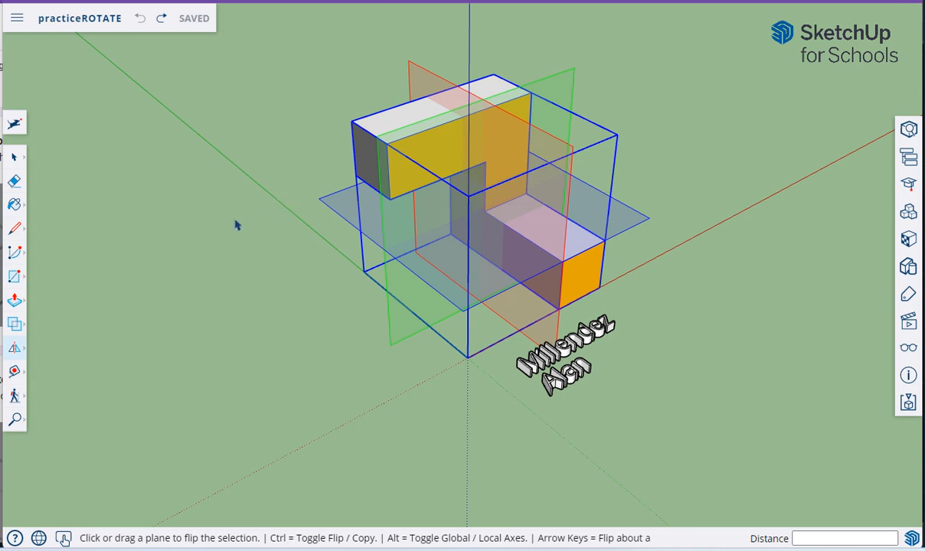
- Copy the block group 9' along the red axis, placing its back upper corner on the original's matching end corner
{"action": "left_click", "coordinate": [14, 157]}
{"action": "left_click", "coordinate": [91, 145]}
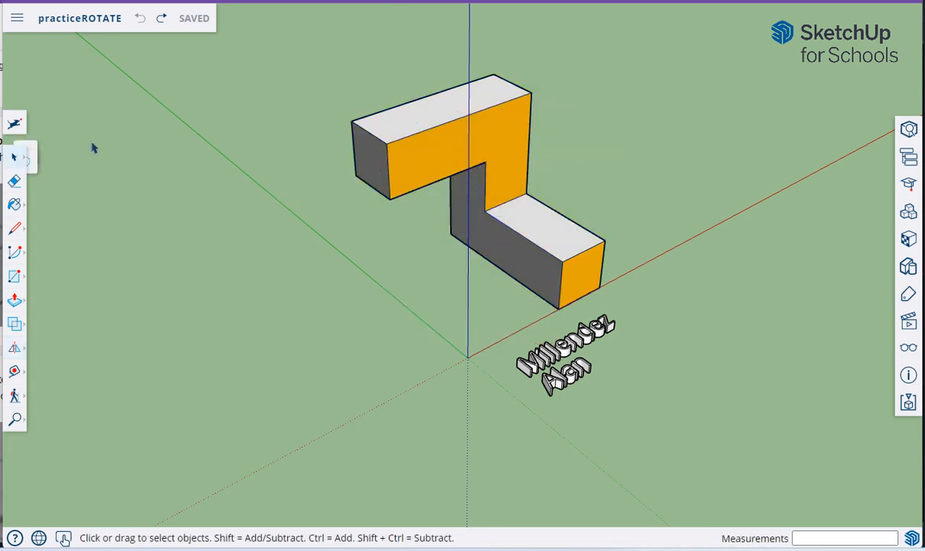
{"action": "left_click", "coordinate": [448, 131]}
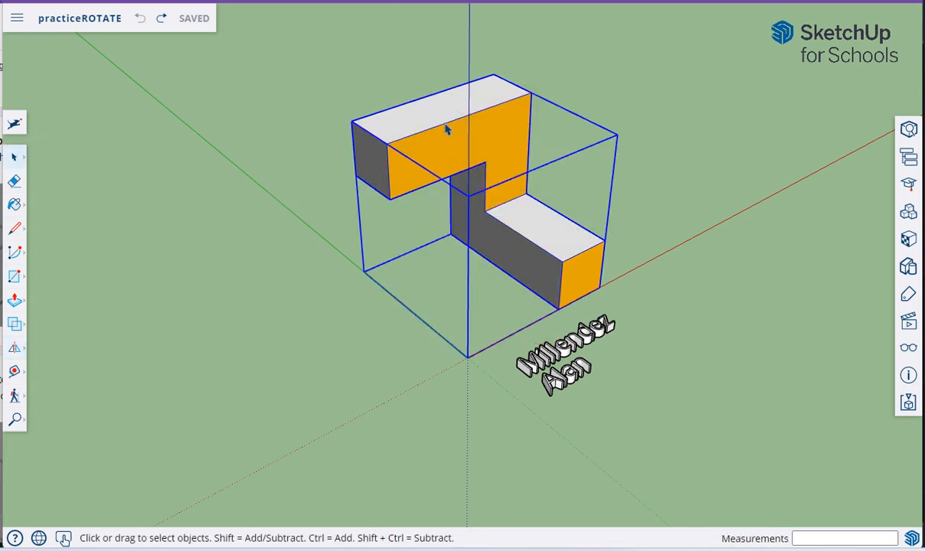
{"action": "left_click", "coordinate": [14, 348]}
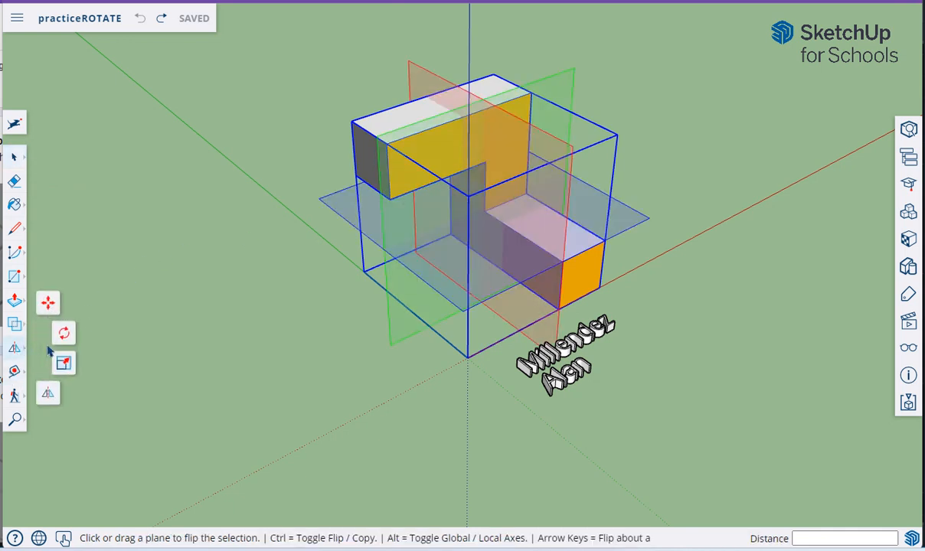
{"action": "left_click", "coordinate": [50, 304]}
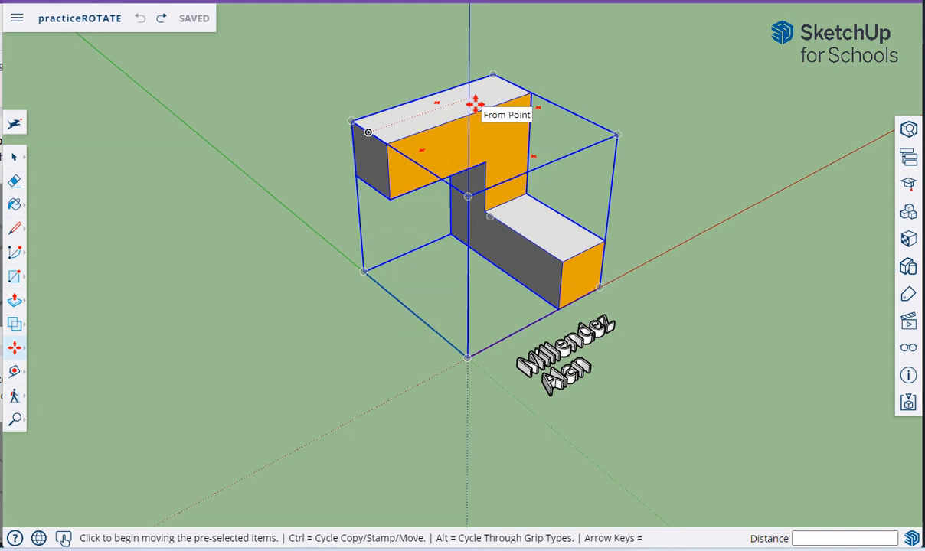
{"action": "key", "text": "ctrl"}
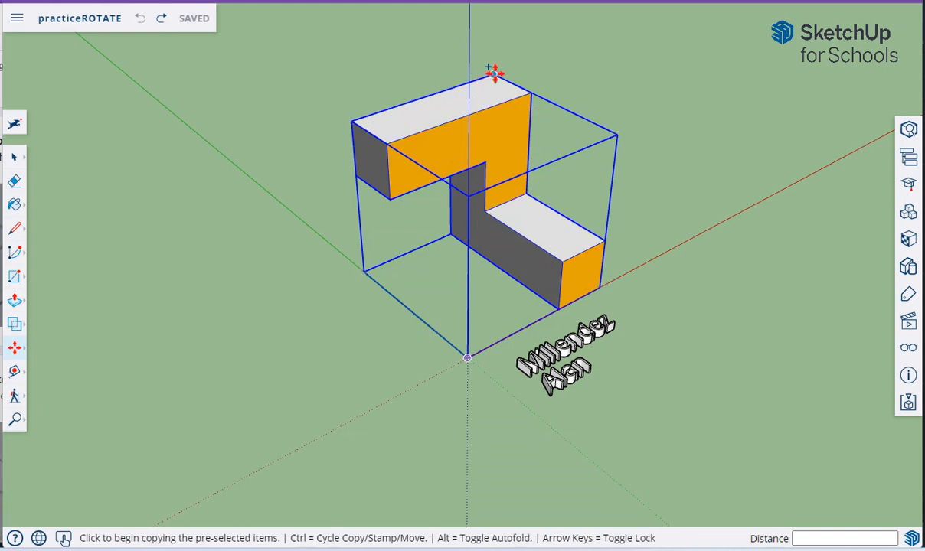
{"action": "left_click", "coordinate": [494, 73]}
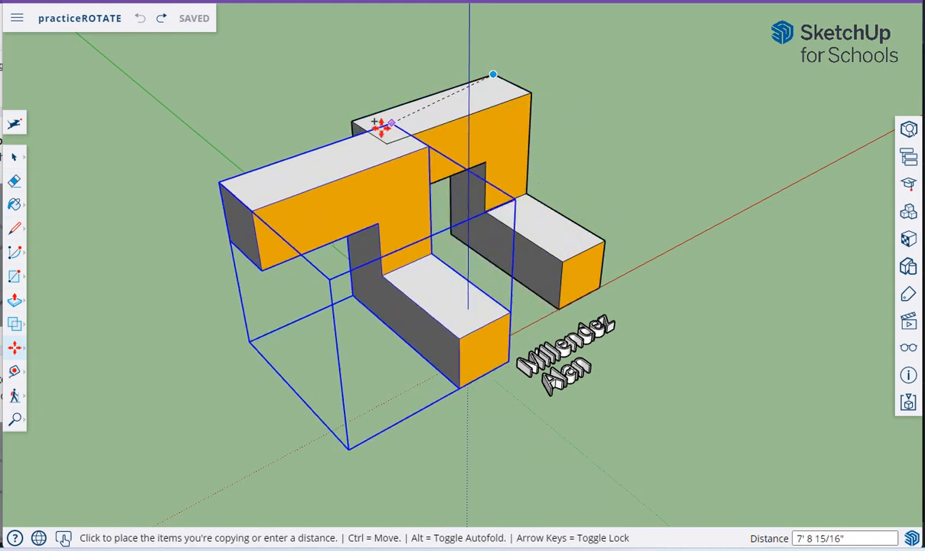
{"action": "left_click", "coordinate": [350, 125]}
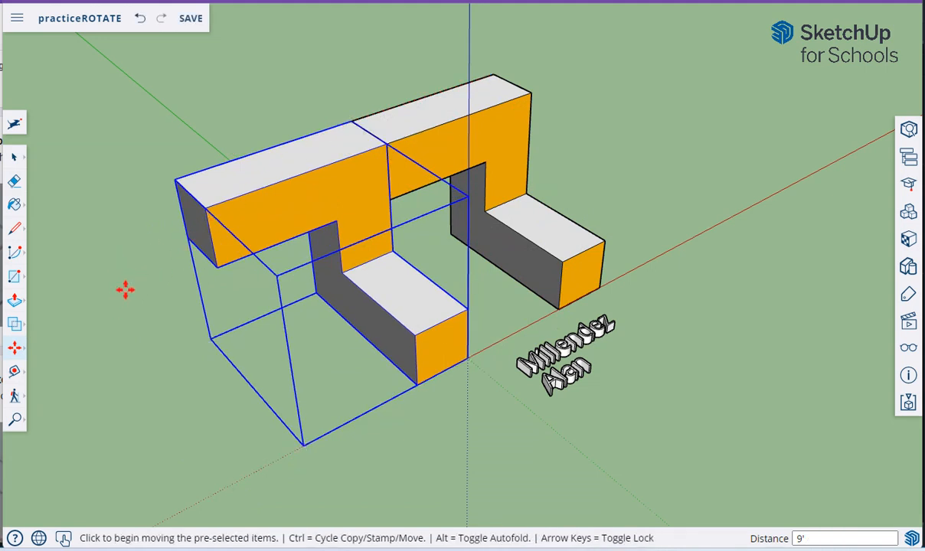
- Flip the copied block group across its red plane with the Flip tool
{"action": "left_click", "coordinate": [16, 350]}
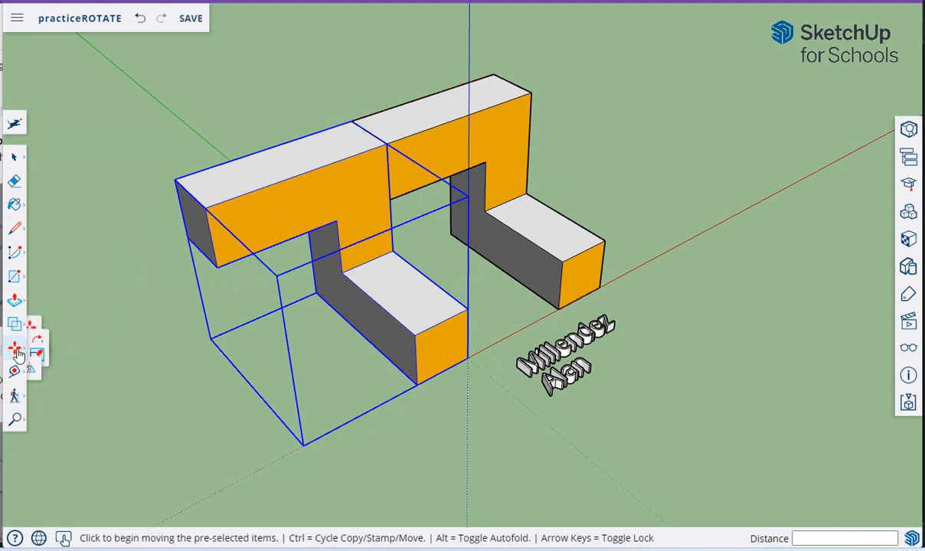
{"action": "left_click", "coordinate": [49, 396]}
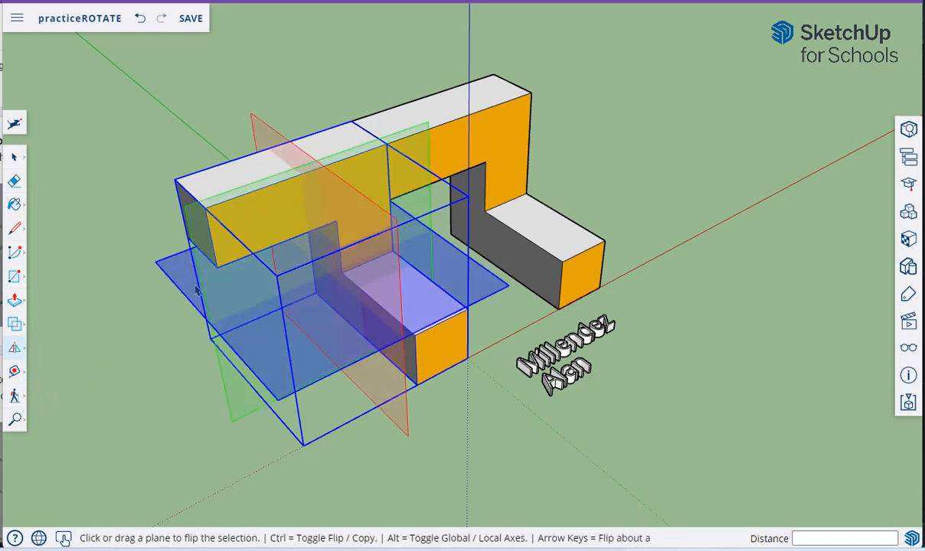
{"action": "left_click", "coordinate": [274, 135]}
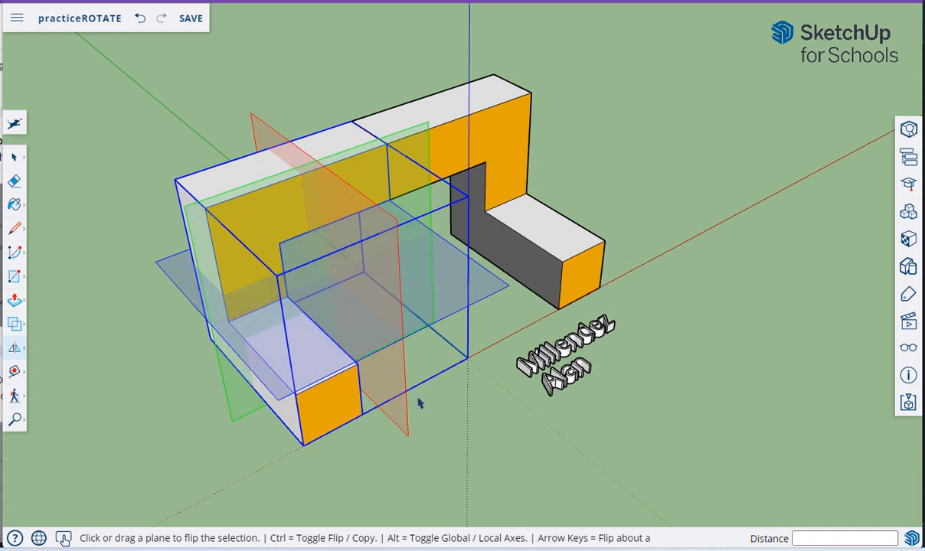
- Flip the copied block group across the red plane shifted to the origin, and leave the Flip tool
{"action": "left_click_drag", "start_coordinate": [400, 379], "coordinate": [467, 358]}
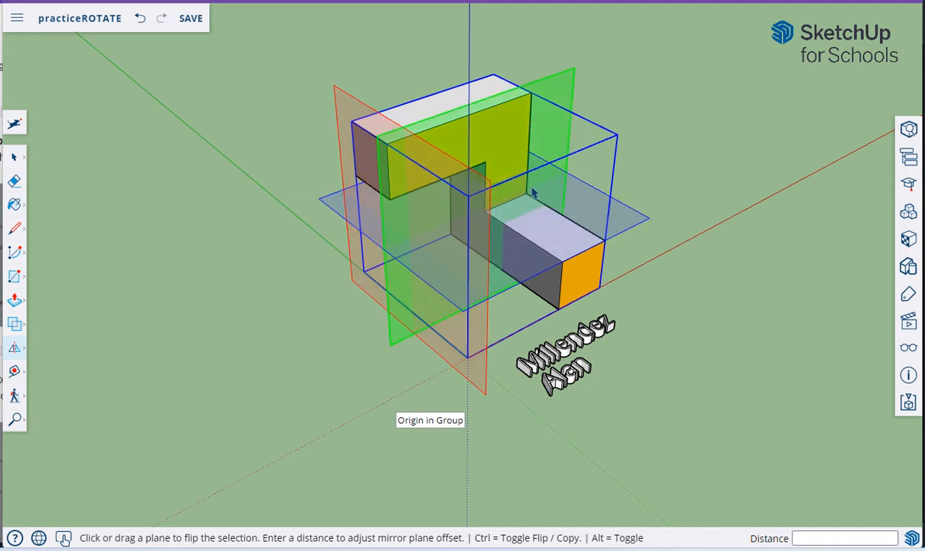
{"action": "left_click", "coordinate": [16, 158]}
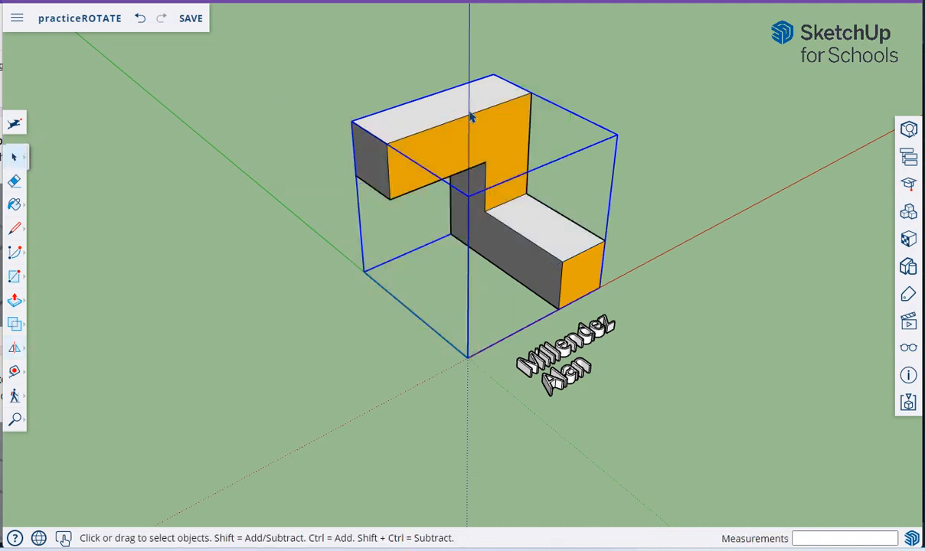
{"action": "left_click", "coordinate": [14, 348]}
{"action": "left_click", "coordinate": [14, 348]}
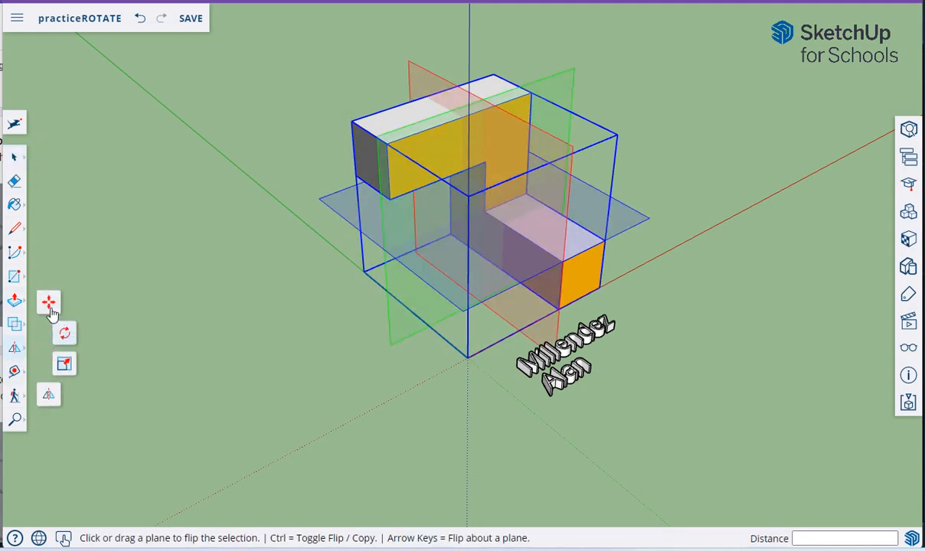
{"action": "left_click", "coordinate": [48, 301]}
{"action": "left_click", "coordinate": [268, 250]}
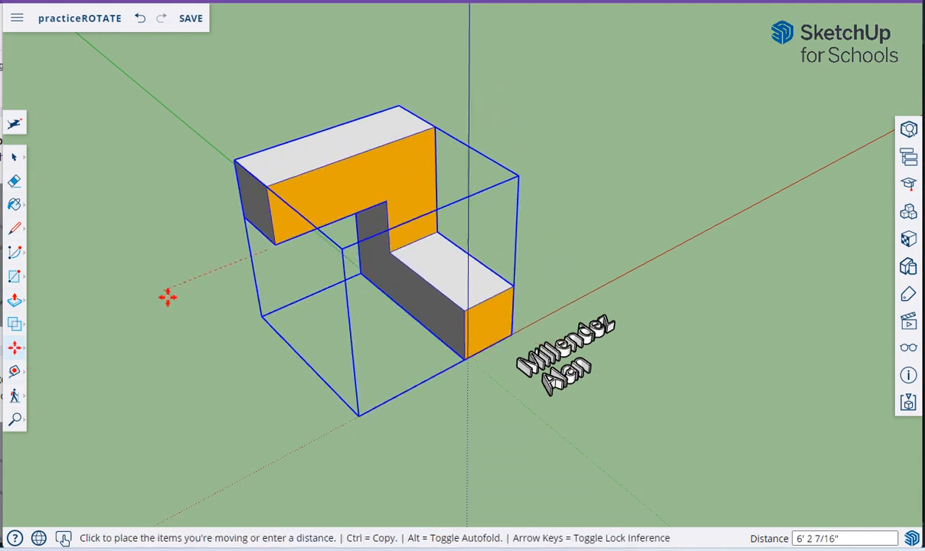
{"action": "key", "text": "Escape"}
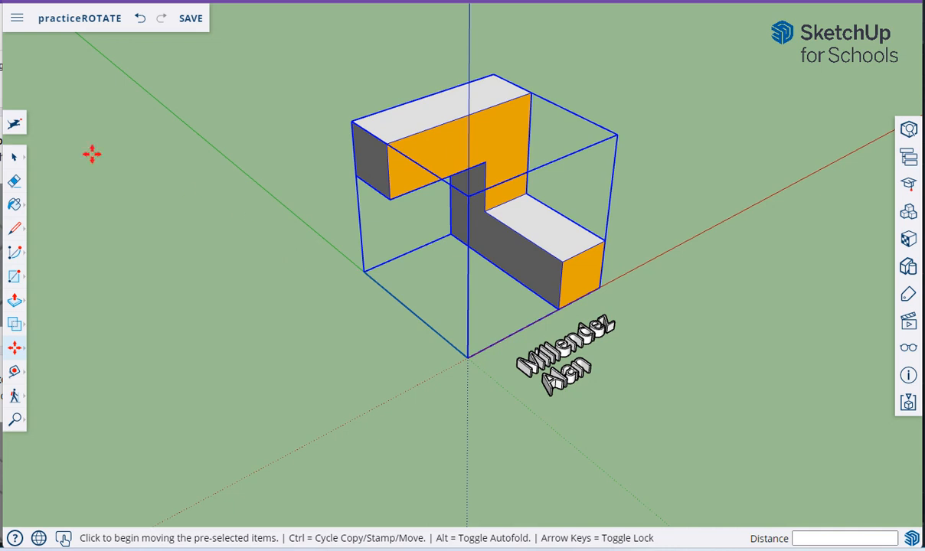
- Undo the flip across the shifted red plane and clear the selection
{"action": "key", "text": "ctrl"}
{"action": "left_click", "coordinate": [140, 18]}
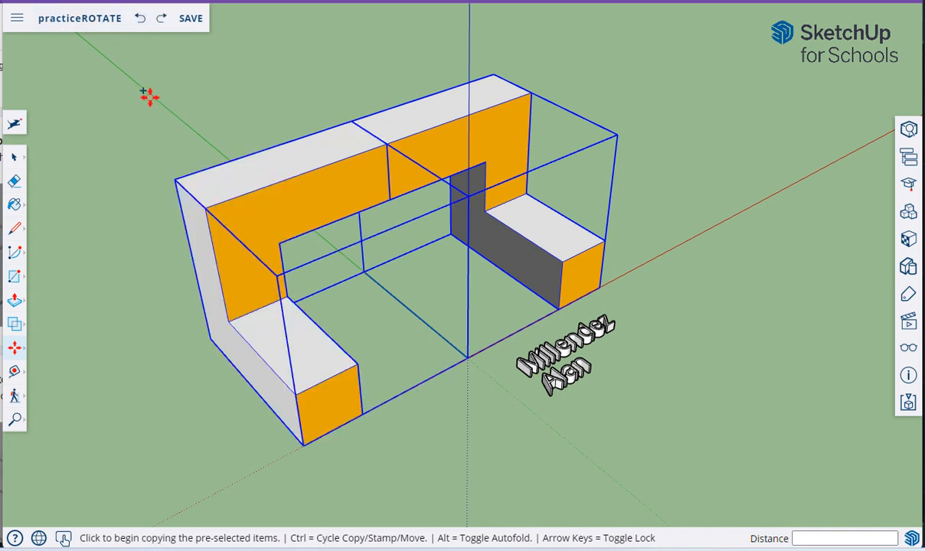
{"action": "left_click", "coordinate": [14, 157]}
{"action": "left_click", "coordinate": [179, 121]}
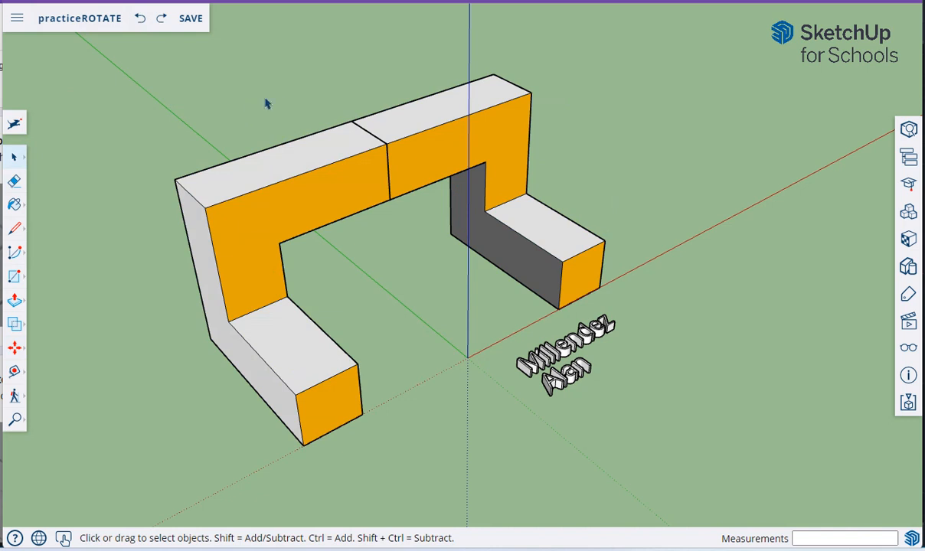
- Flip the copied block group across the red plane shifted to the group's outer corner
{"action": "left_click", "coordinate": [297, 182]}
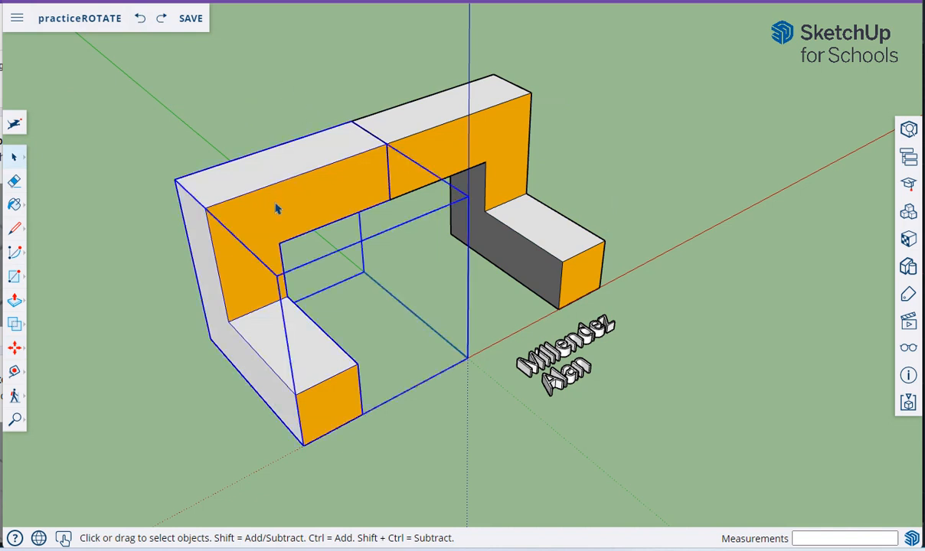
{"action": "left_click", "coordinate": [14, 349]}
{"action": "left_click", "coordinate": [49, 380]}
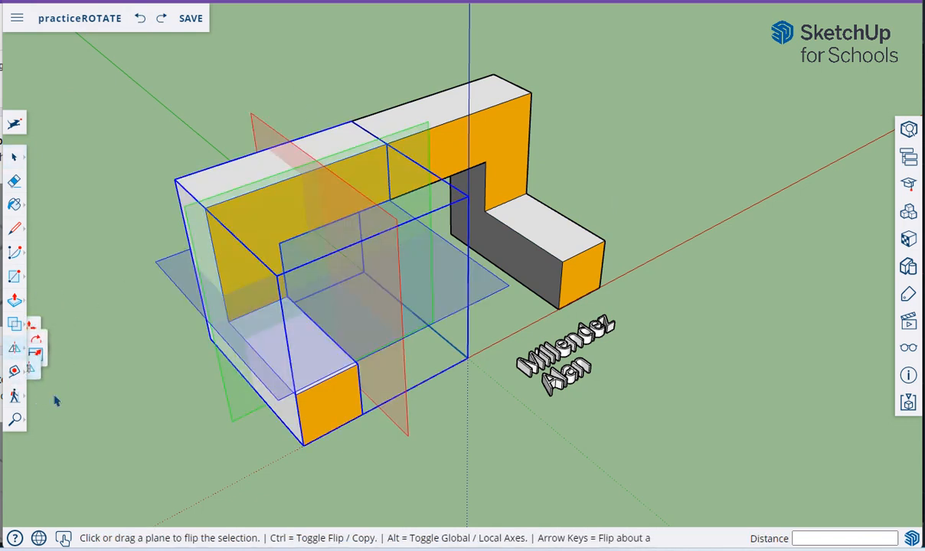
{"action": "left_click_drag", "start_coordinate": [268, 141], "coordinate": [181, 192]}
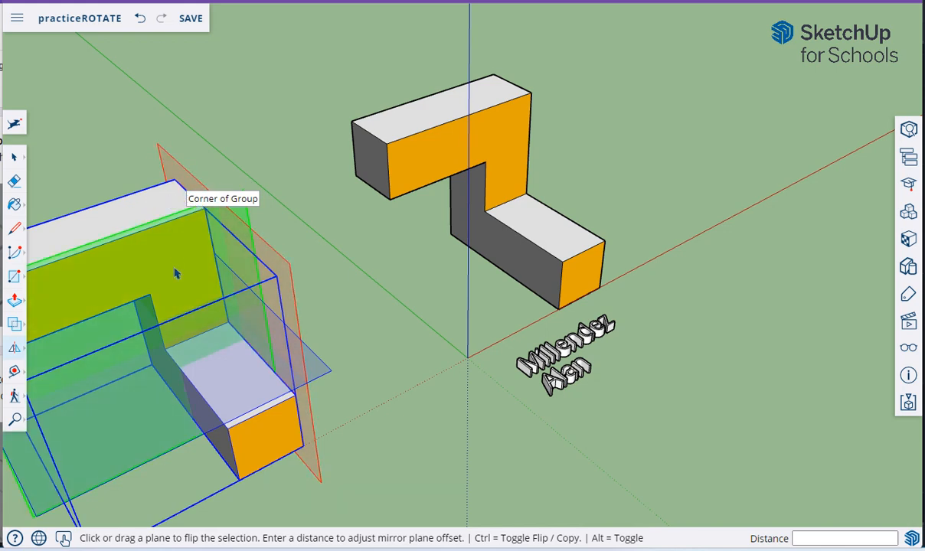
- Flip the copied block group repeatedly across the red plane, offsetting the plane farther along the red axis
{"action": "left_click", "coordinate": [255, 249]}
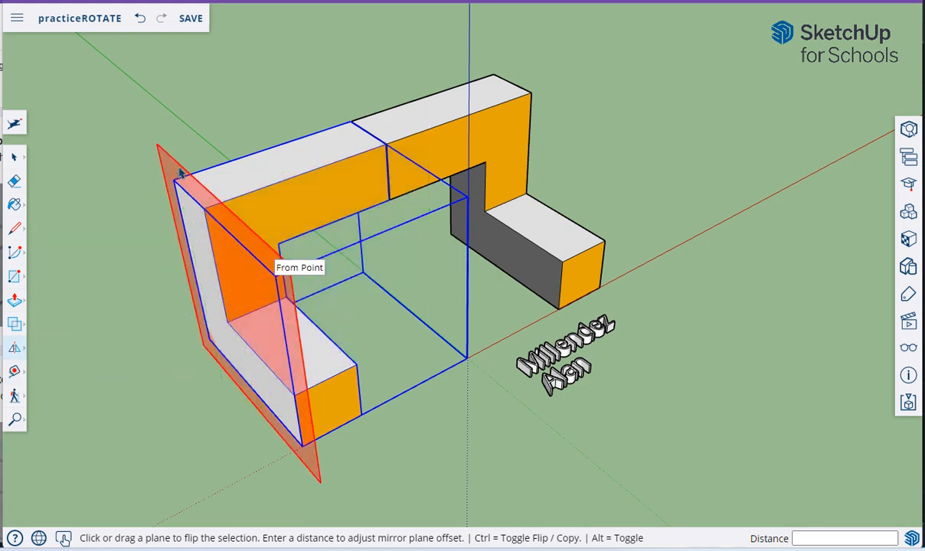
{"action": "left_click_drag", "start_coordinate": [182, 175], "coordinate": [159, 190]}
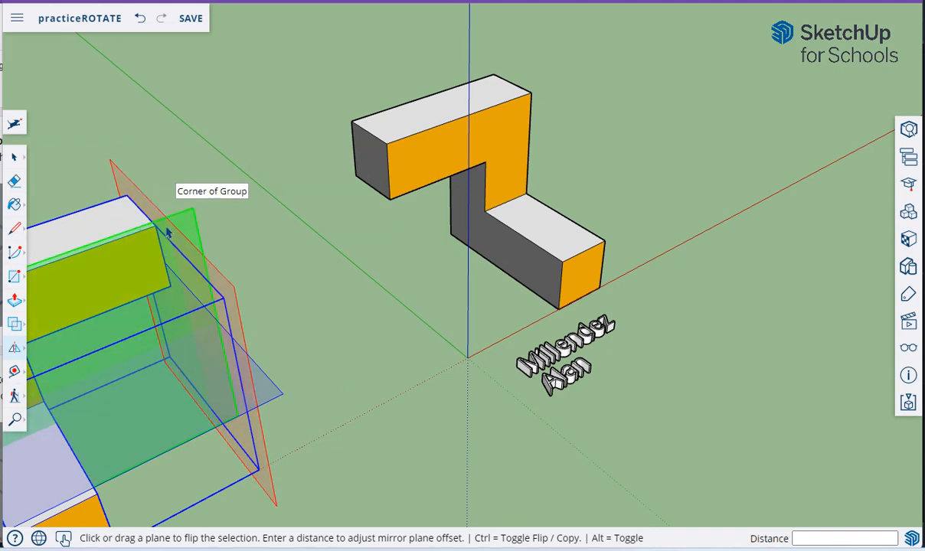
{"action": "left_click_drag", "start_coordinate": [143, 211], "coordinate": [196, 241]}
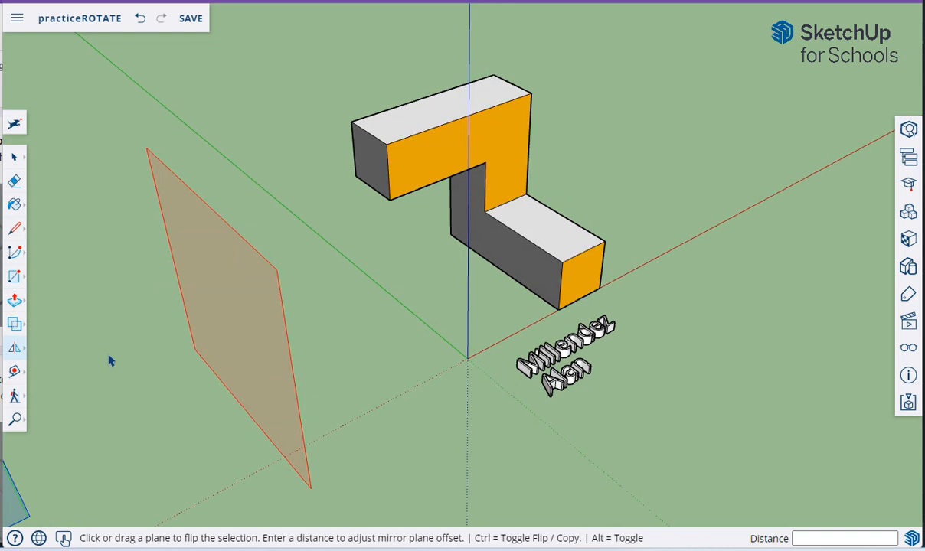
- Select the flipped copy that lies away from the original and delete it
{"action": "middle_click_drag", "start_coordinate": [109, 356], "coordinate": [334, 226], "text": "shift"}
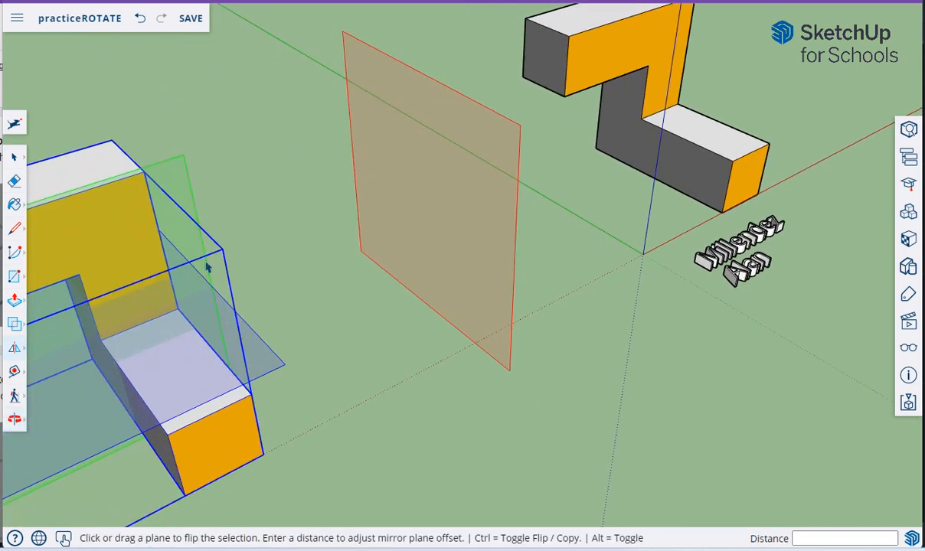
{"action": "left_click", "coordinate": [13, 157]}
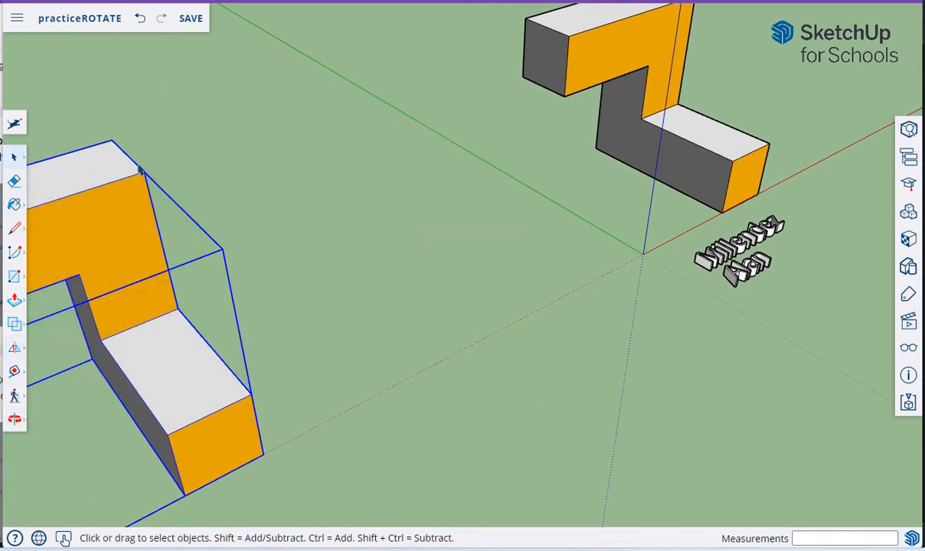
{"action": "key", "text": "Delete"}
- Copy the remaining block group 9' along the red axis so its upper arm adjoins the original's
{"action": "middle_click_drag", "start_coordinate": [367, 179], "coordinate": [172, 270]}
{"action": "left_click", "coordinate": [334, 177]}
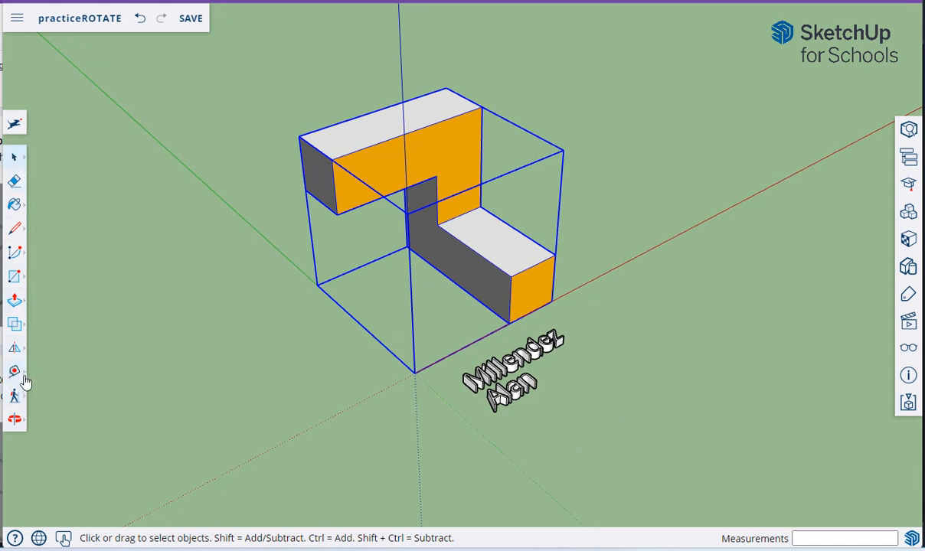
{"action": "left_click", "coordinate": [14, 348]}
{"action": "left_click", "coordinate": [48, 303]}
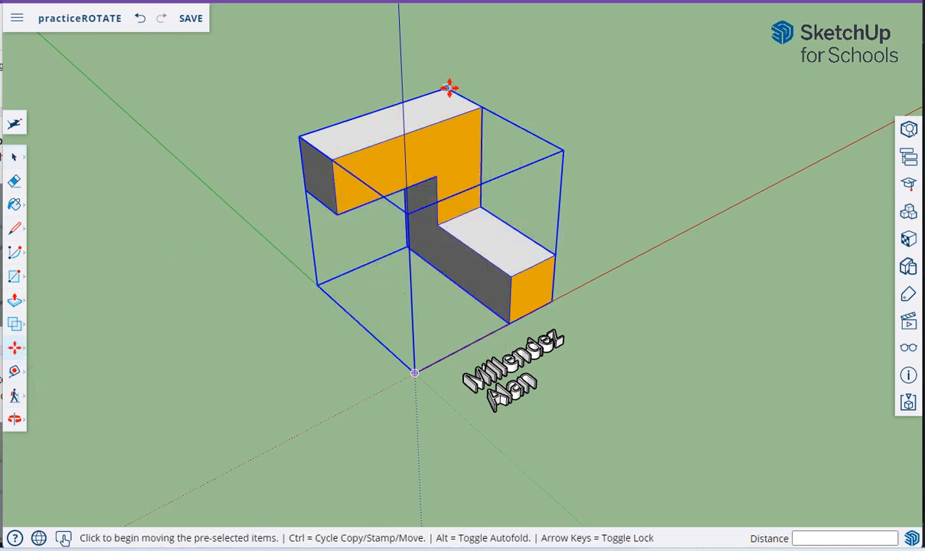
{"action": "left_click", "coordinate": [449, 88]}
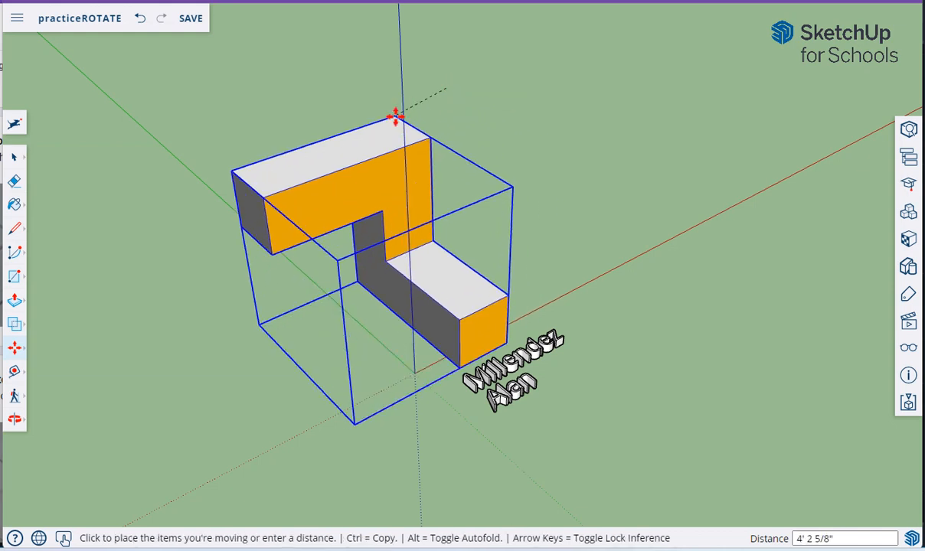
{"action": "key", "text": "ctrl"}
{"action": "left_click", "coordinate": [300, 138]}
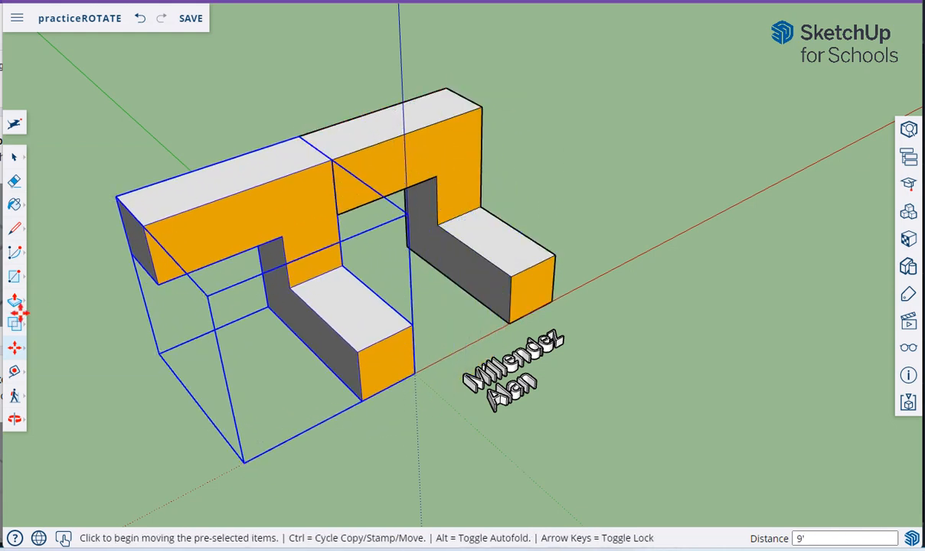
- Flip the new copy across its central red plane so the two groups mirror each other as an arch
{"action": "left_click", "coordinate": [18, 353]}
{"action": "left_click", "coordinate": [47, 394]}
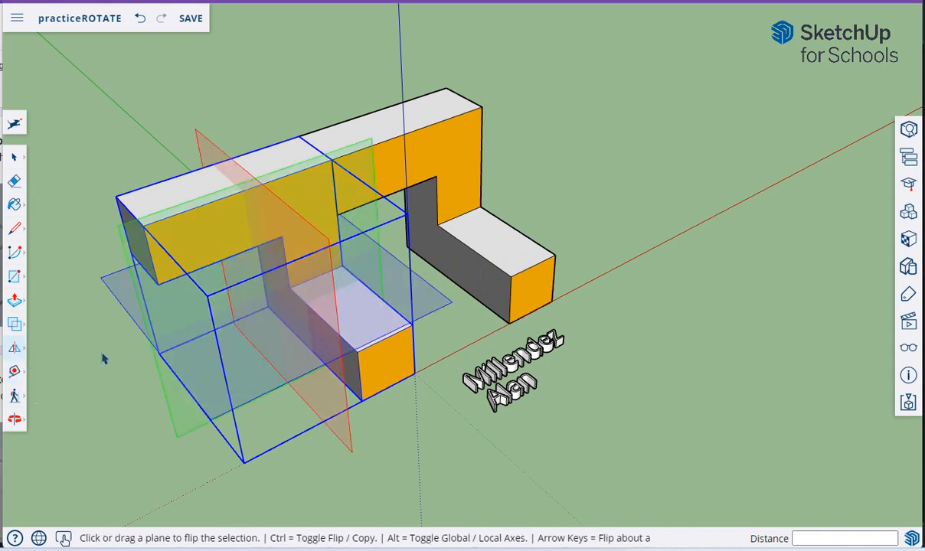
{"action": "left_click", "coordinate": [212, 157]}
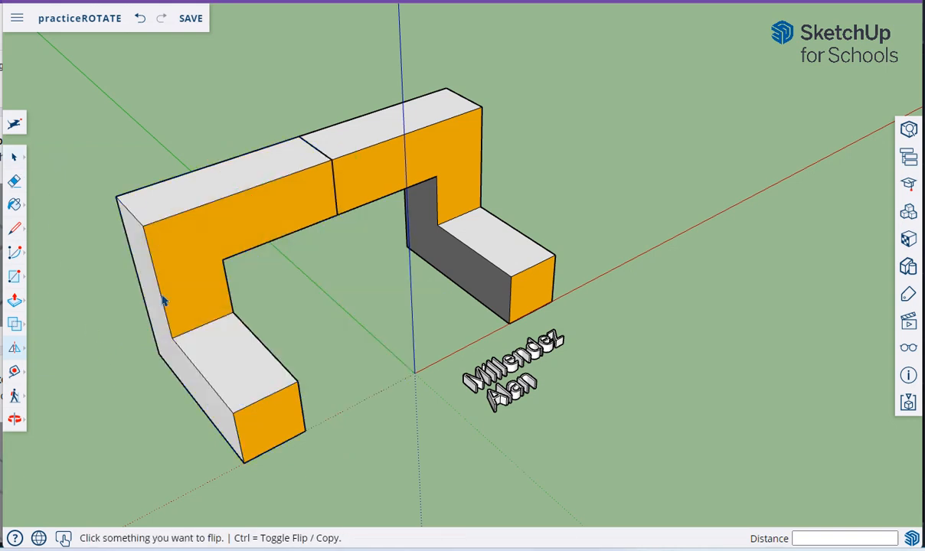
- Select the flipped copy of the block group and leave the Flip tool
{"action": "middle_click_drag", "start_coordinate": [687, 349], "coordinate": [640, 328]}
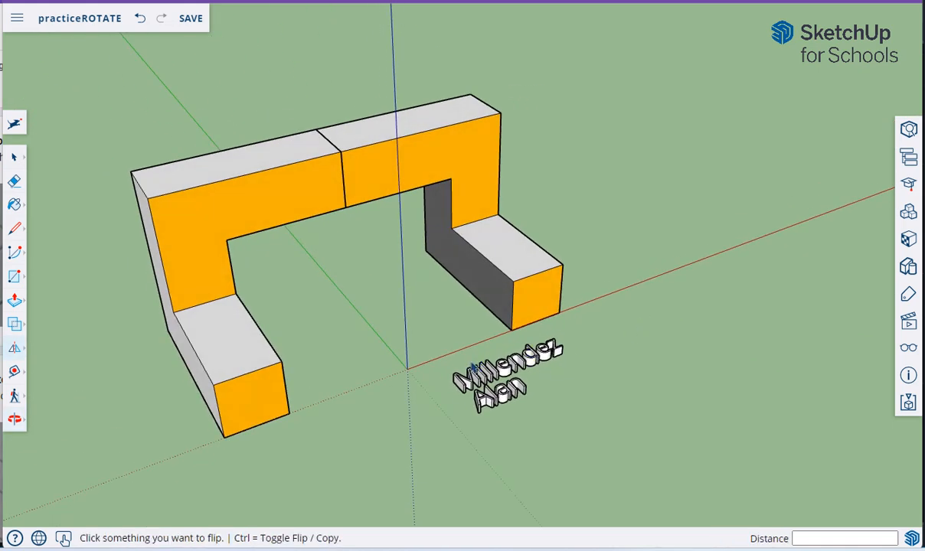
{"action": "middle_click_drag", "start_coordinate": [448, 347], "coordinate": [433, 378]}
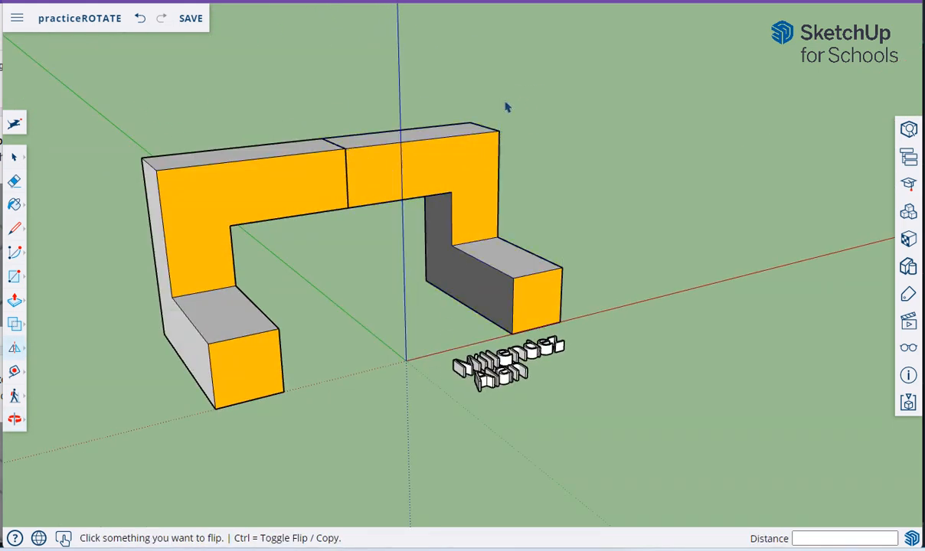
{"action": "left_click", "coordinate": [269, 210]}
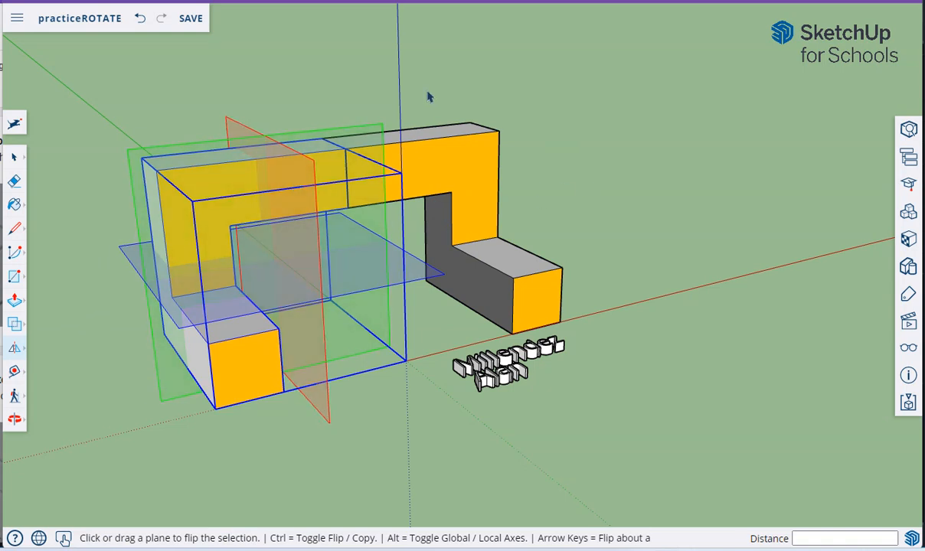
{"action": "left_click", "coordinate": [14, 157]}
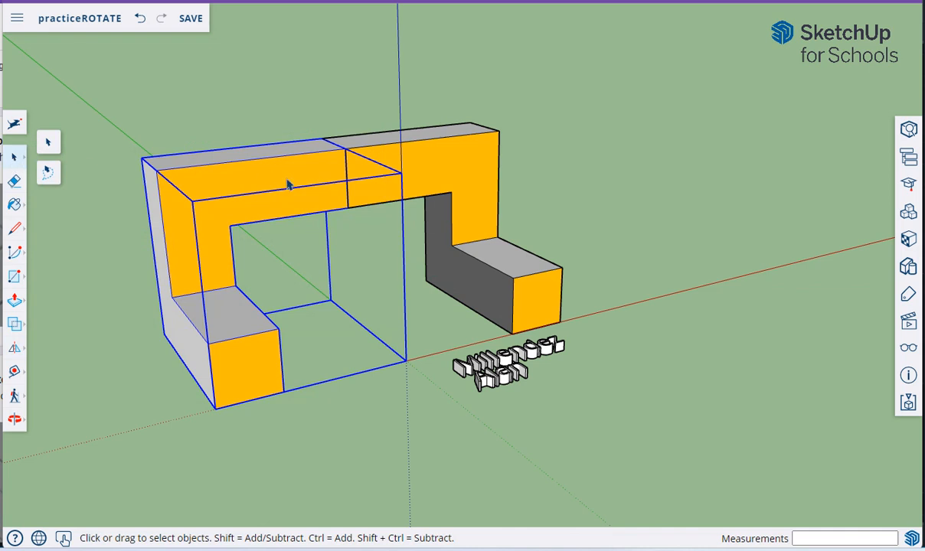
- Select both block groups and flip them downward across the horizontal blue plane, offset 4' 6" to their base
{"action": "left_click", "coordinate": [412, 147], "text": "shift"}
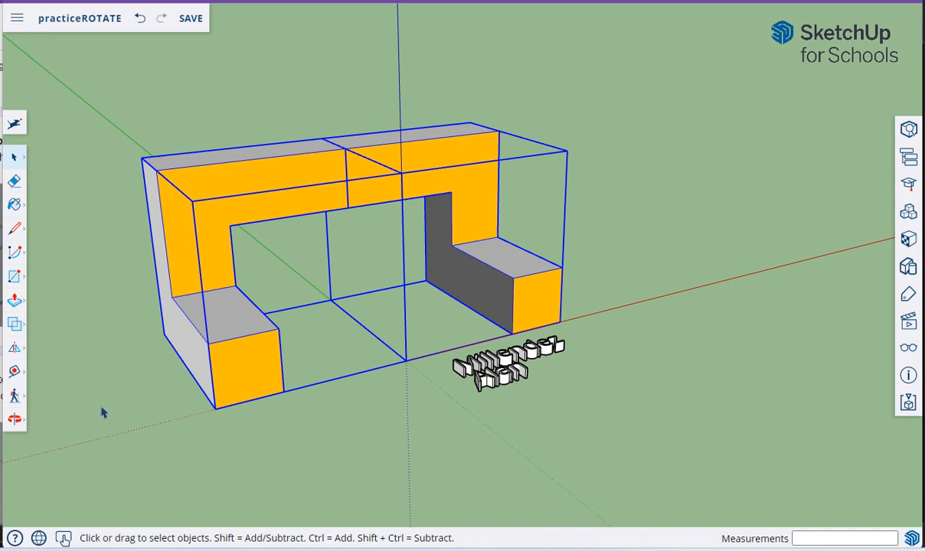
{"action": "left_click", "coordinate": [14, 351]}
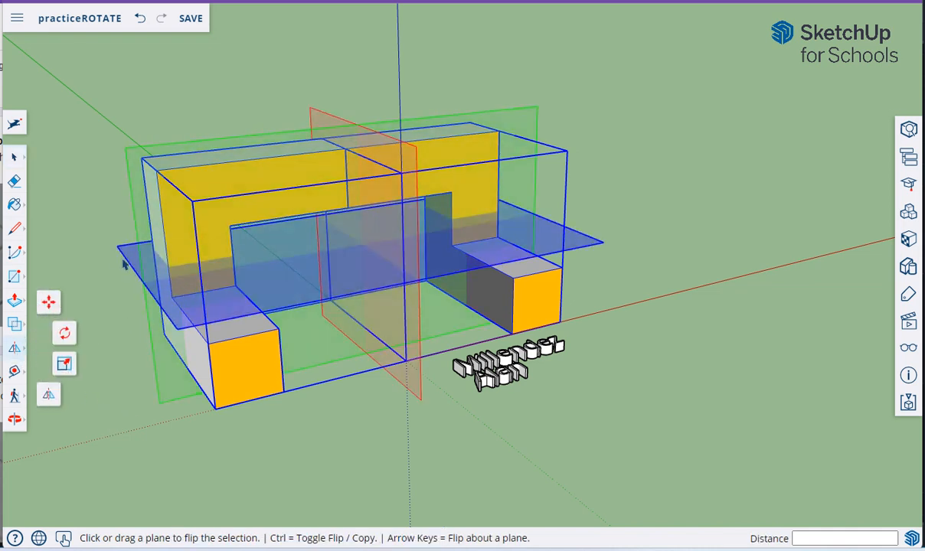
{"action": "left_click_drag", "start_coordinate": [124, 264], "coordinate": [218, 413]}
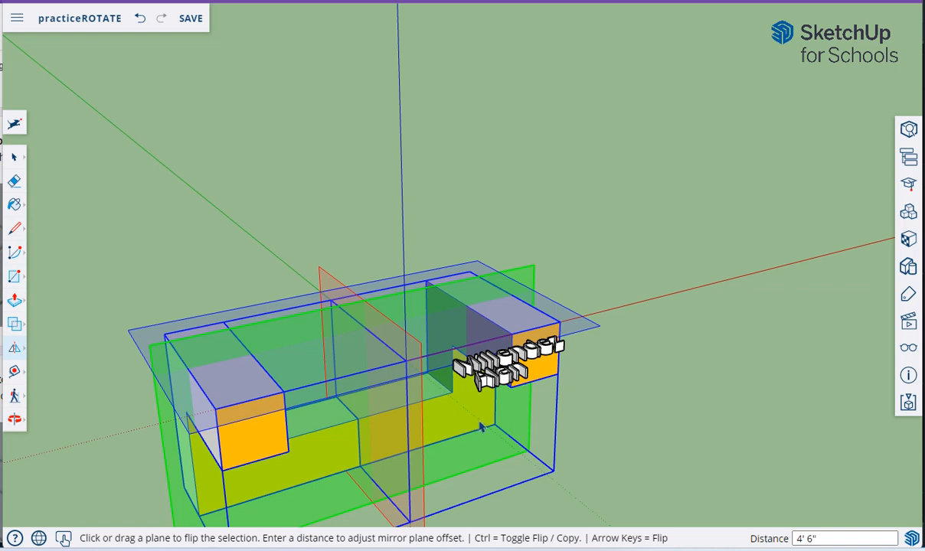
- Flip a copy of both groups back up across the same blue plane to close the frame, and clear the selection
{"action": "key", "text": "ctrl"}
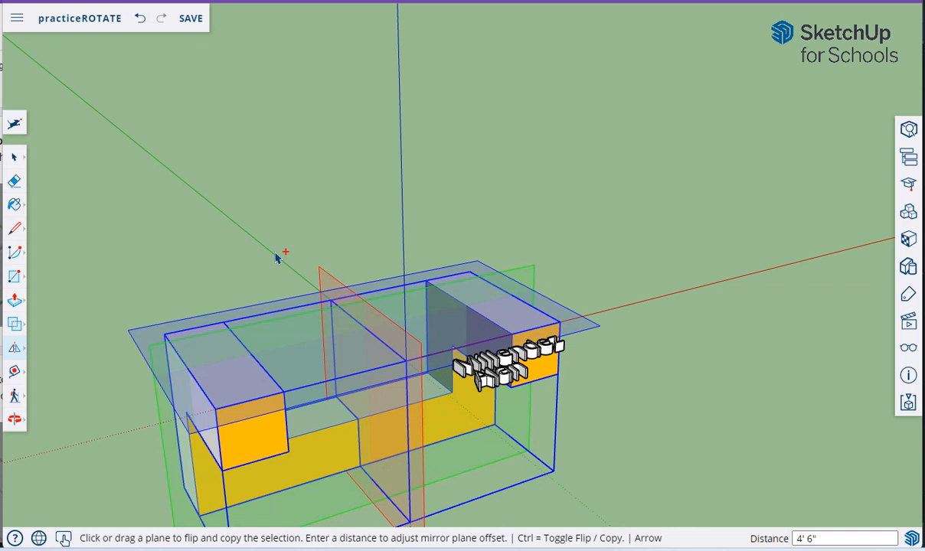
{"action": "left_click", "coordinate": [282, 309]}
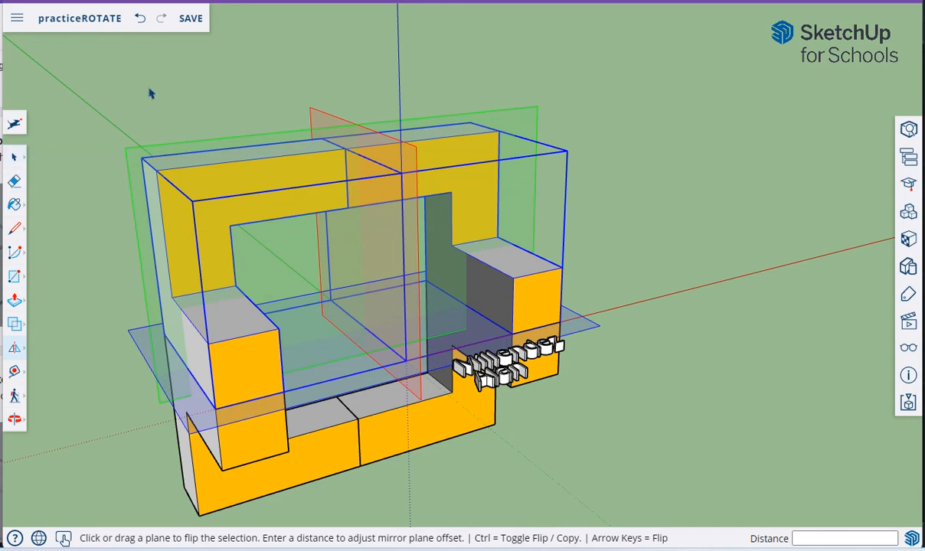
{"action": "key", "text": "Escape"}
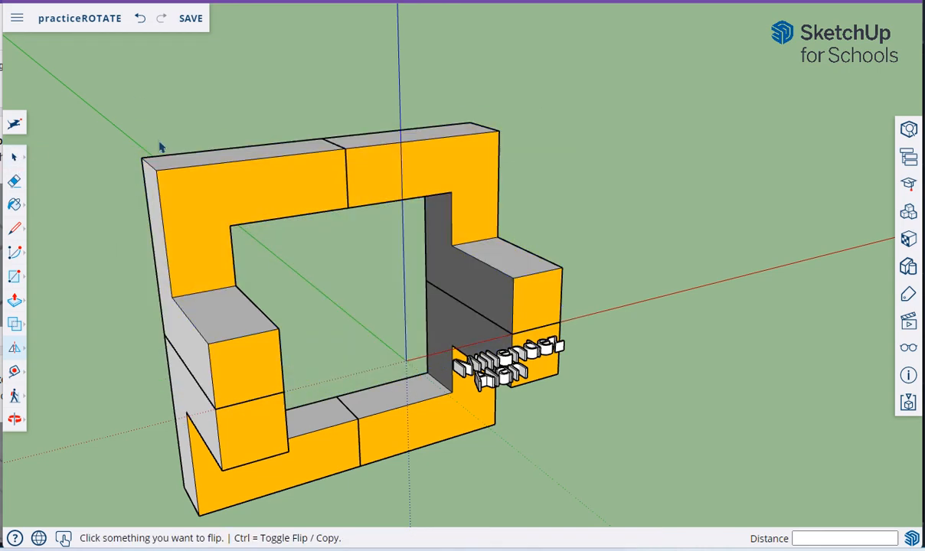
- Examine the closed block frame from several angles, keeping the model open
{"action": "middle_click_drag", "start_coordinate": [189, 150], "coordinate": [203, 177]}
{"action": "middle_click_drag", "start_coordinate": [624, 149], "coordinate": [629, 235]}
{"action": "middle_click_drag", "start_coordinate": [635, 349], "coordinate": [580, 303]}
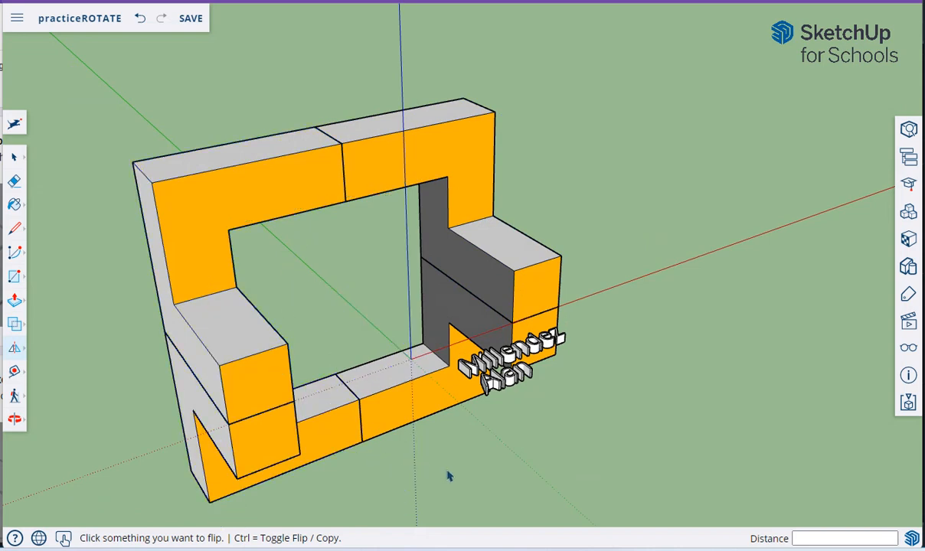
{"action": "middle_click_drag", "start_coordinate": [493, 434], "coordinate": [454, 427]}
{"action": "key", "text": "alt+Left"}
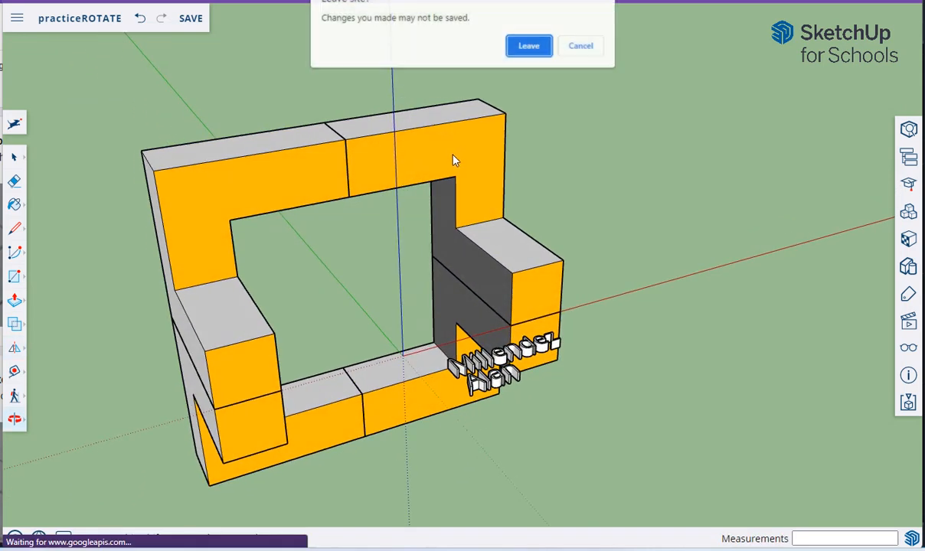
{"action": "left_click", "coordinate": [580, 46]}
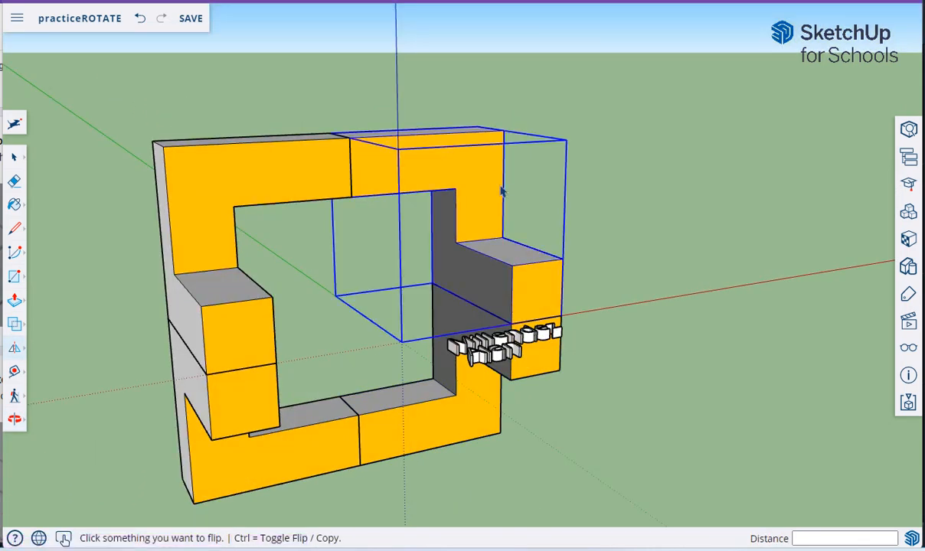
{"action": "key", "text": "o"}
{"action": "left_click_drag", "start_coordinate": [593, 177], "coordinate": [335, 334]}
{"action": "middle_click_drag", "start_coordinate": [336, 335], "coordinate": [646, 304]}
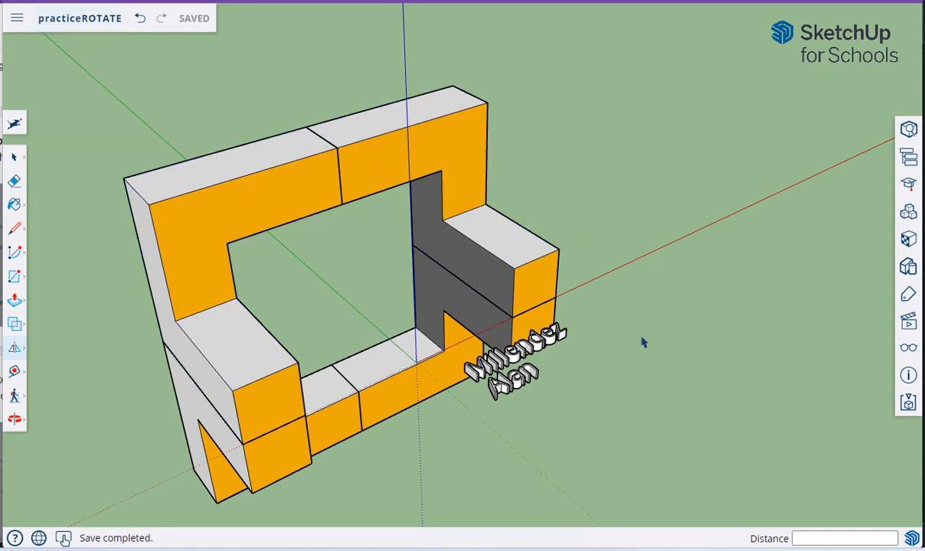
{"action": "middle_click_drag", "start_coordinate": [593, 365], "coordinate": [556, 315]}
{"action": "key", "text": "shift+f"}
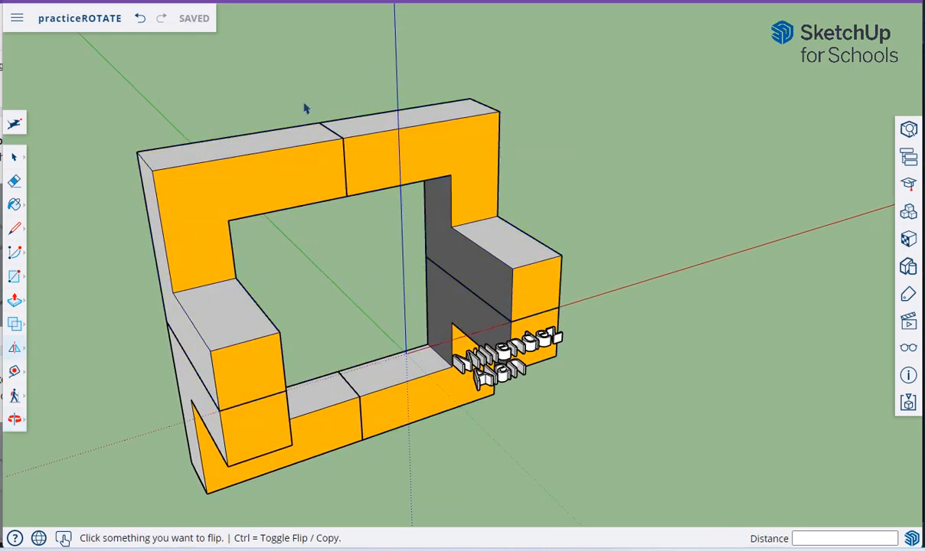